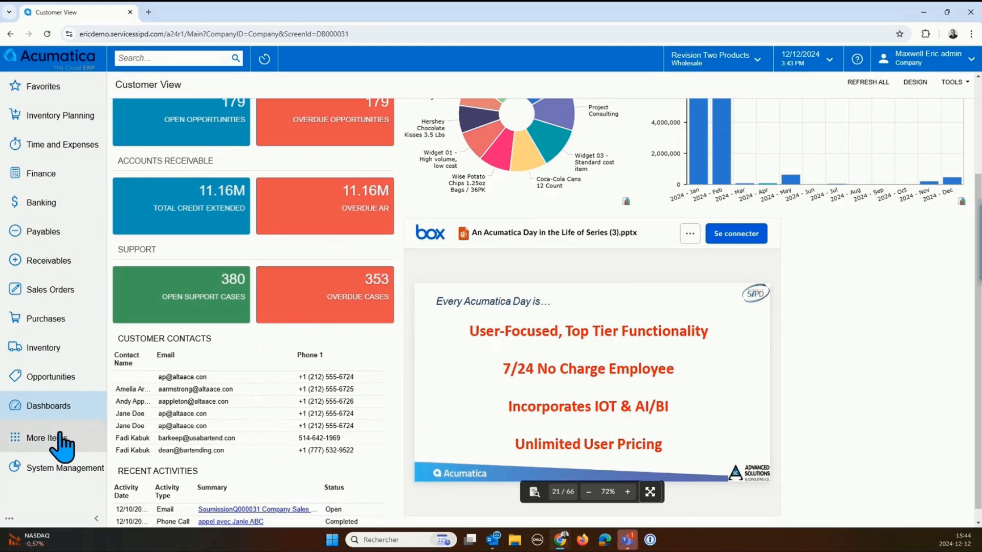
Step: Search for "business", go to Business Events and open the event "Invoice 1 - due in 15 days"
{"action": "left_click", "coordinate": [169, 58]}
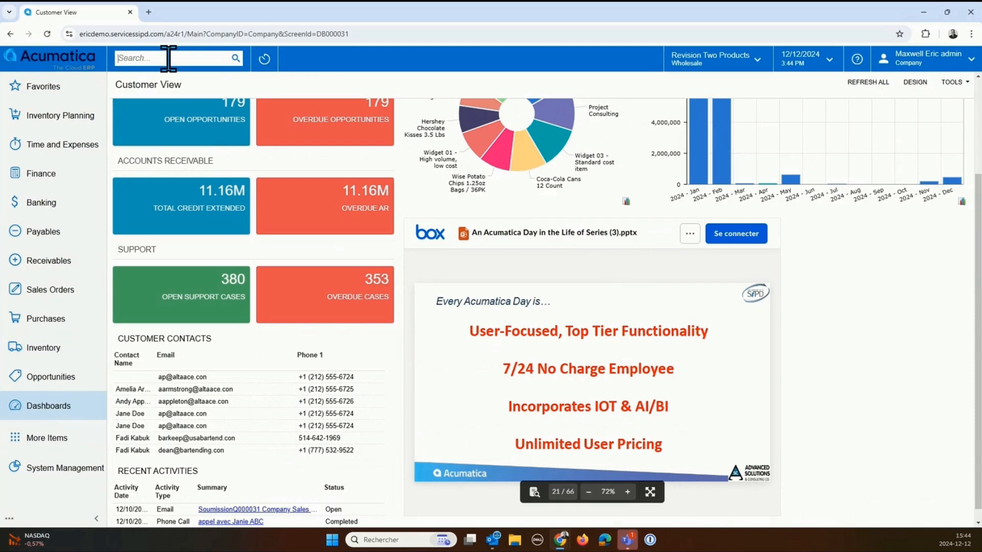
{"action": "type", "text": "business"}
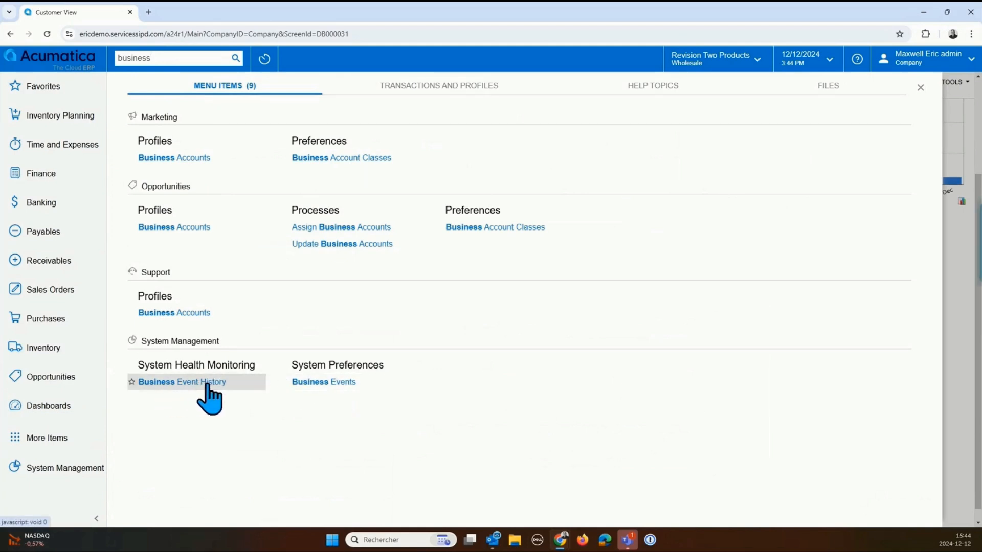
{"action": "left_click", "coordinate": [338, 384]}
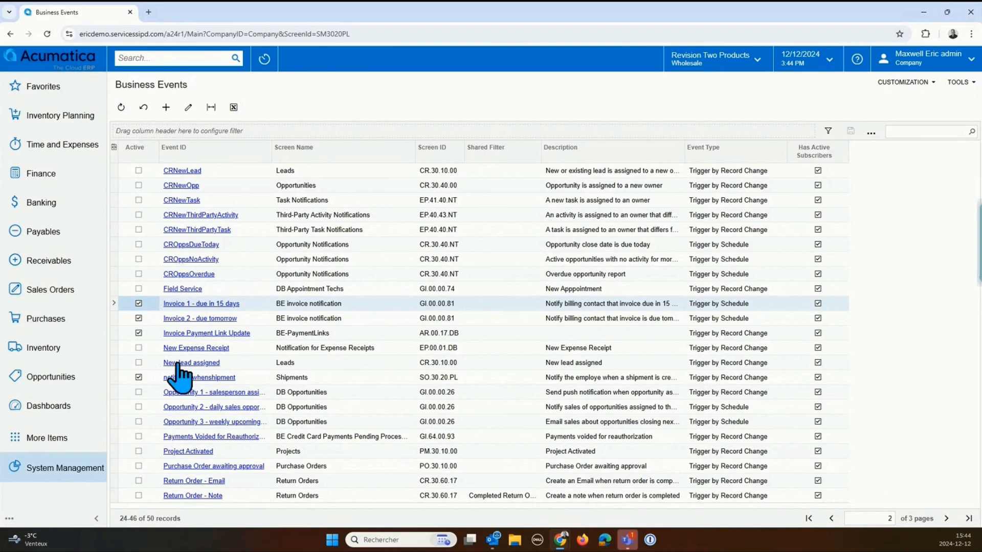
{"action": "left_click", "coordinate": [207, 305]}
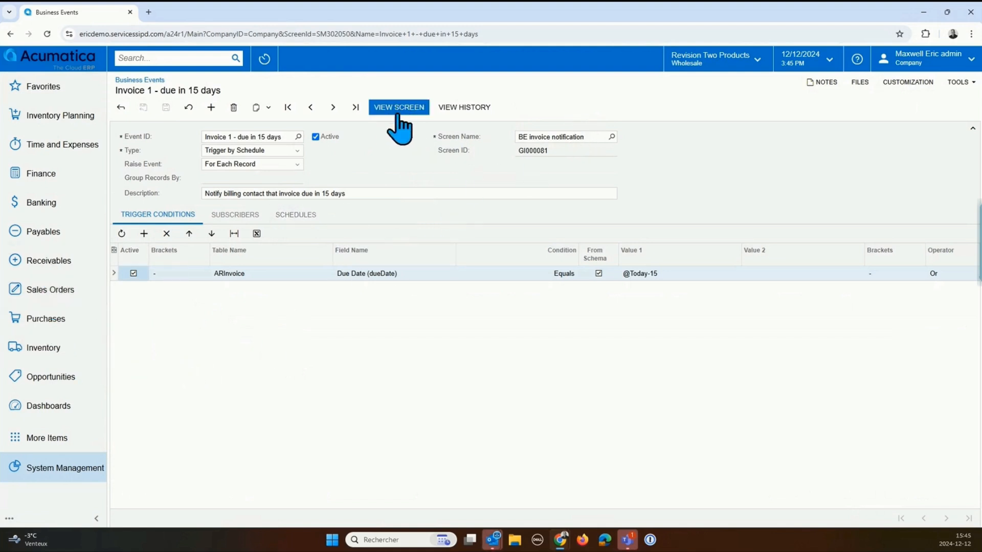
Step: Display the Receivables customer details for USA Bartending School and check the available company and branch choices
{"action": "left_click", "coordinate": [58, 265]}
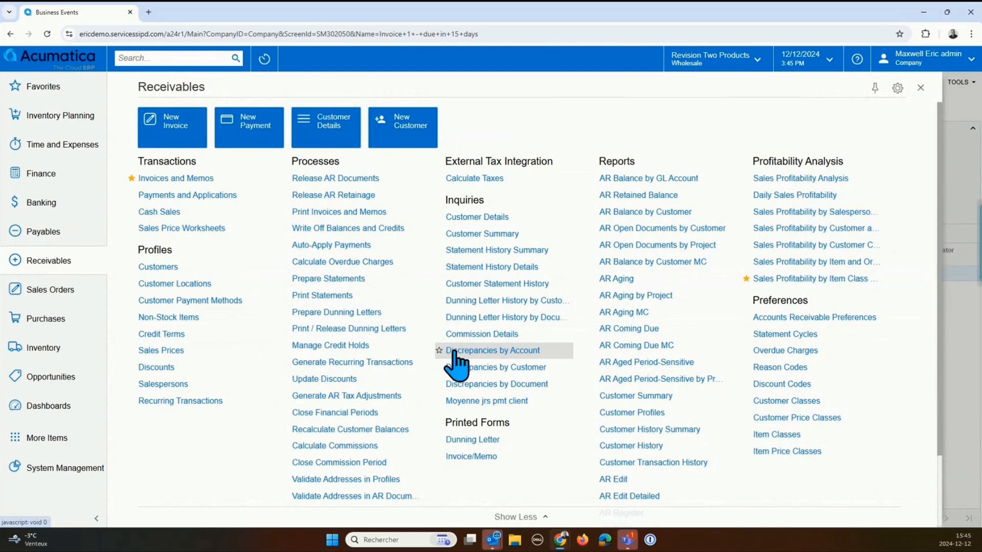
{"action": "left_click", "coordinate": [483, 218]}
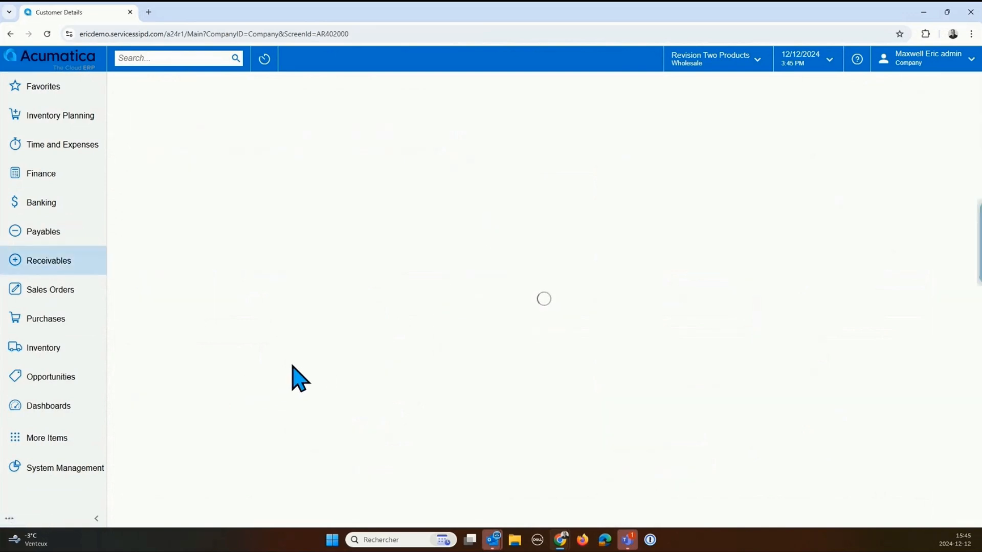
{"action": "left_click", "coordinate": [323, 151]}
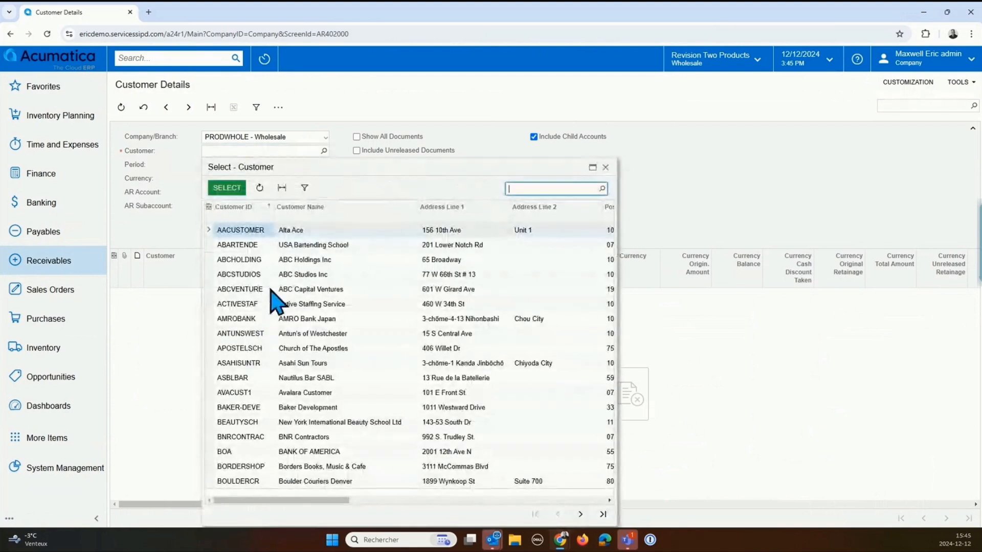
{"action": "double_click", "coordinate": [251, 247]}
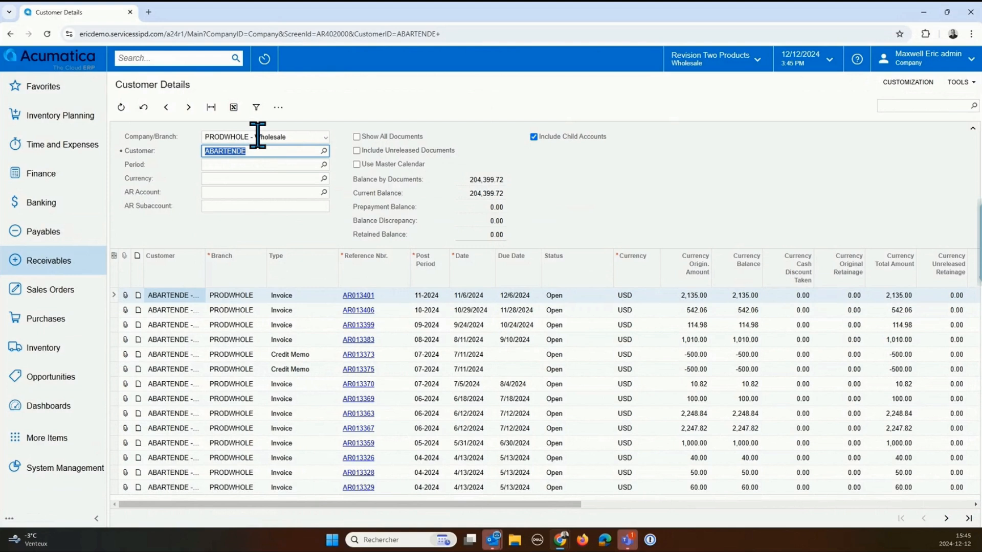
{"action": "left_click", "coordinate": [322, 137]}
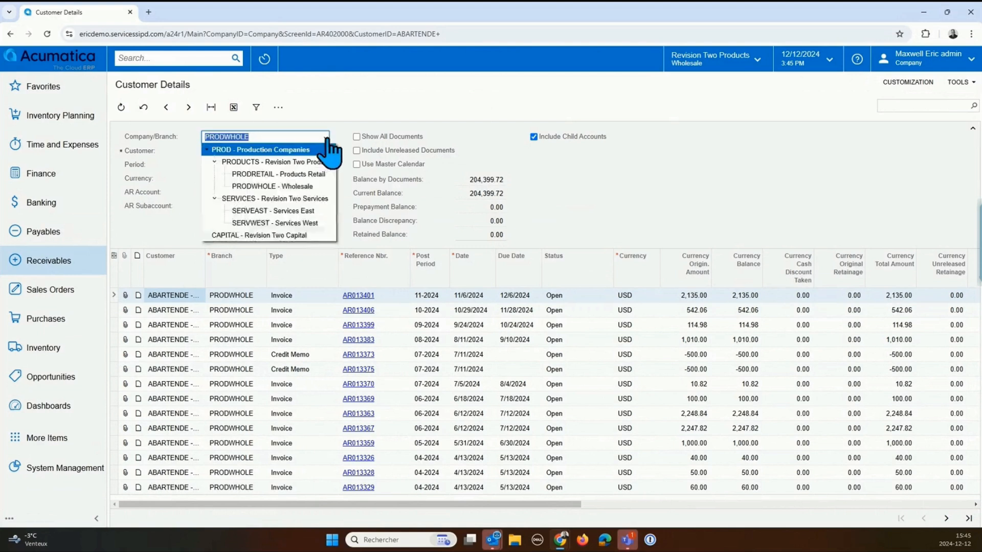
{"action": "left_click", "coordinate": [356, 130]}
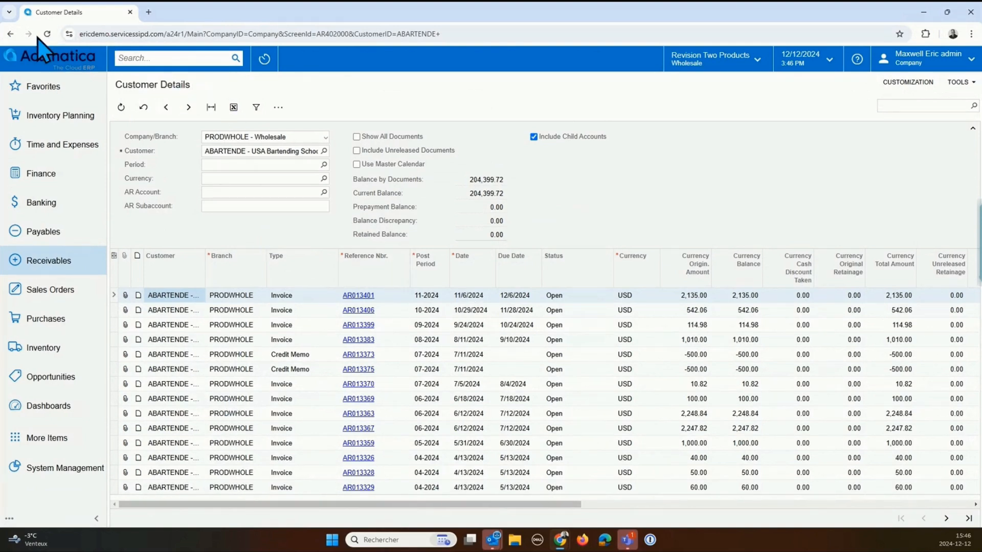
Step: Reopen the recently viewed event "Invoice 1 - due in 15 days", view its source screen and open that generic inquiry's definition
{"action": "left_click", "coordinate": [264, 61]}
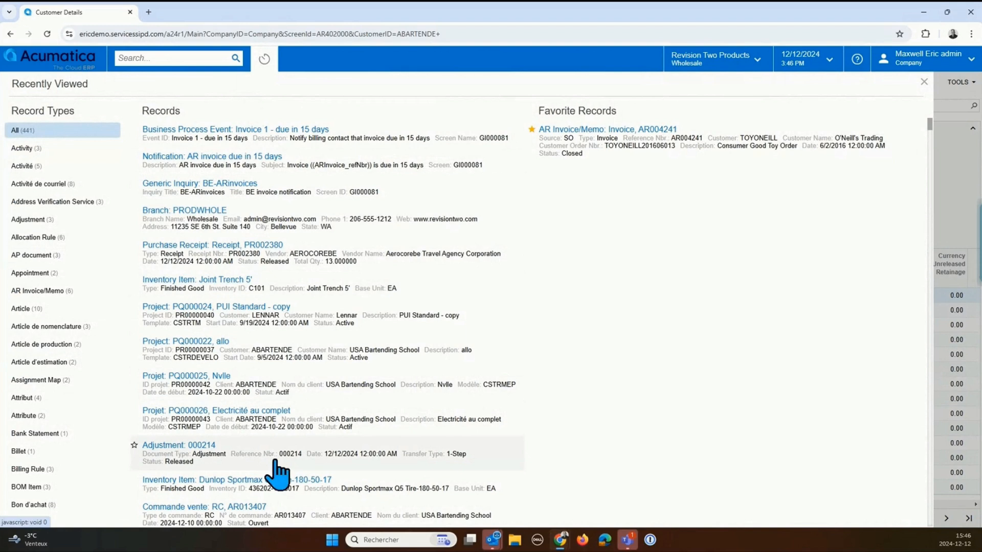
{"action": "left_click", "coordinate": [265, 134]}
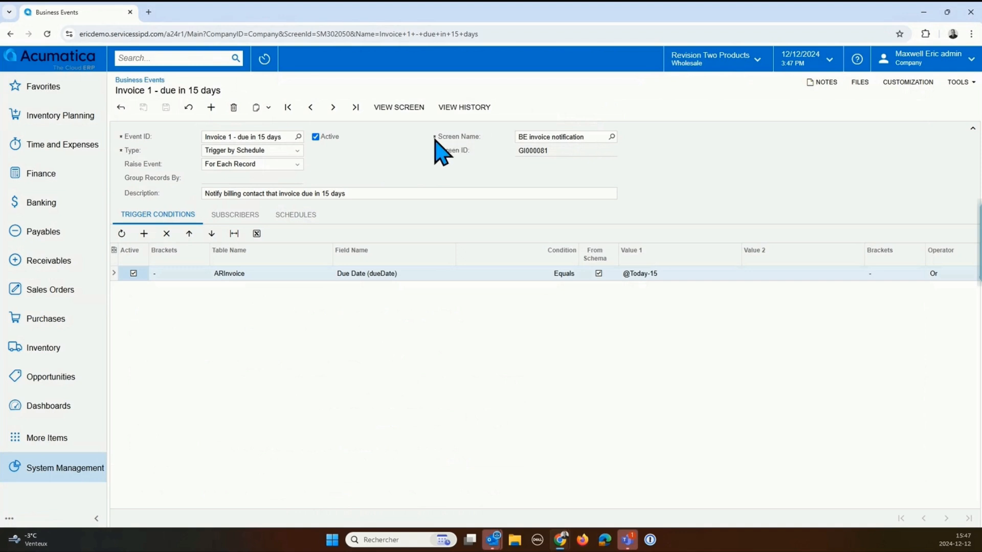
{"action": "left_click", "coordinate": [407, 108]}
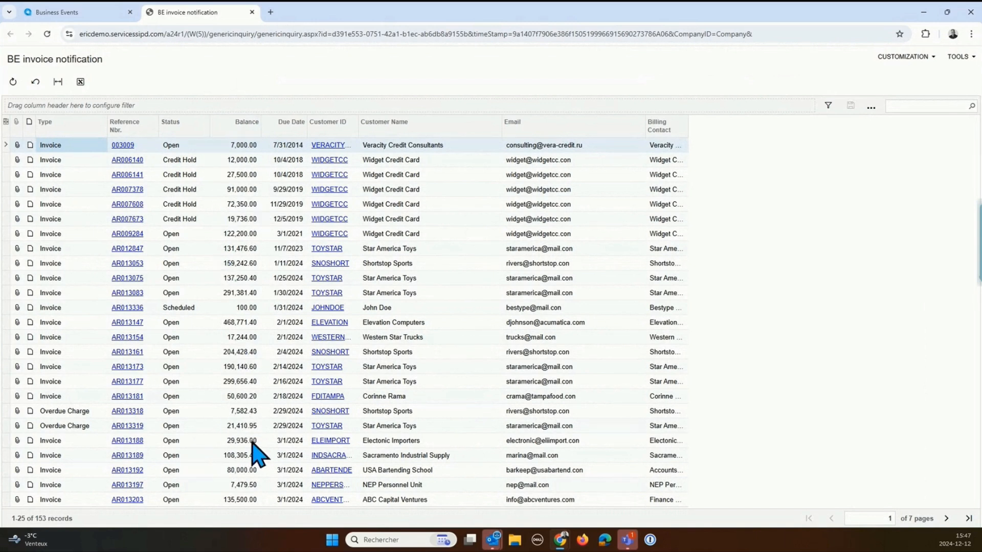
{"action": "left_click", "coordinate": [909, 59]}
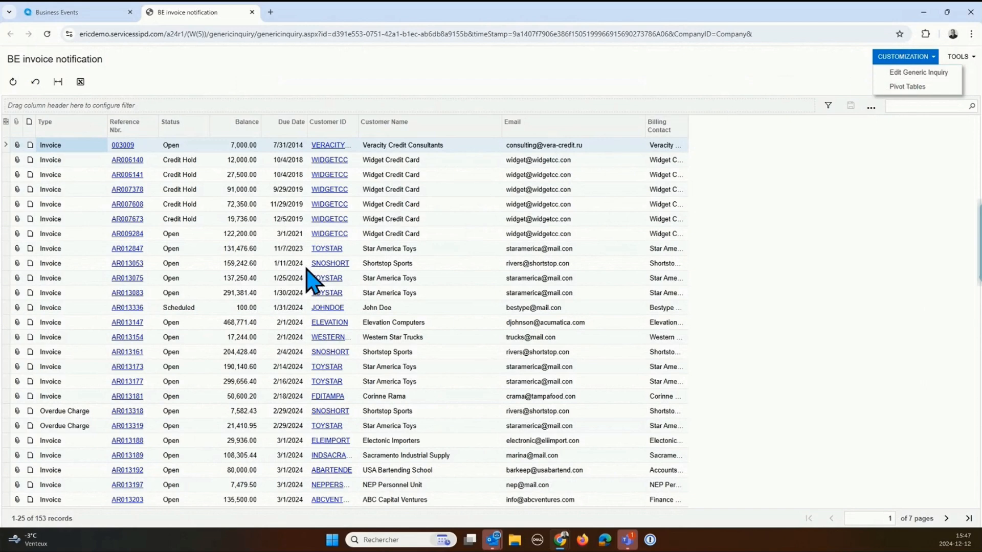
{"action": "left_click", "coordinate": [894, 72]}
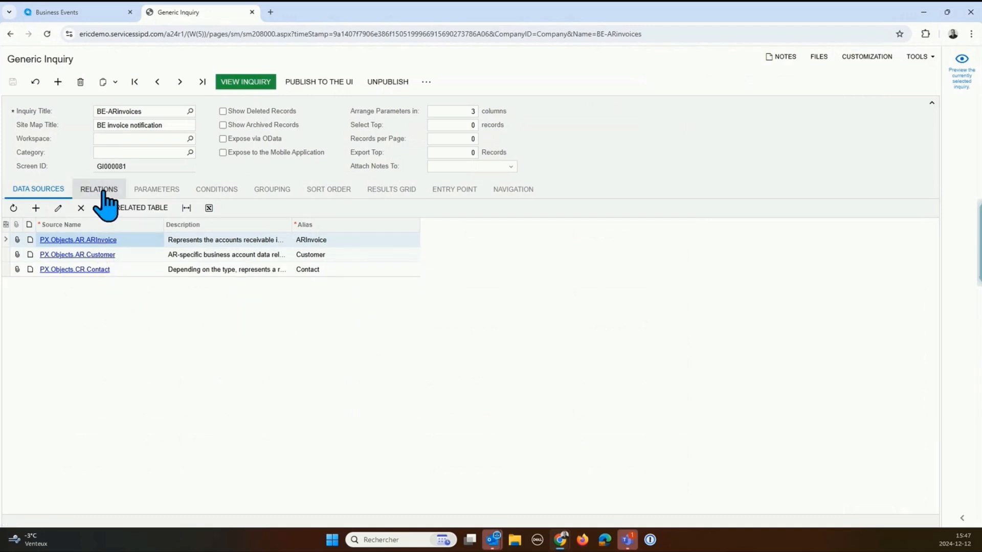
Step: Examine the results grid and data sources of the BE-ARinvoices generic inquiry, then close it
{"action": "left_click", "coordinate": [389, 191]}
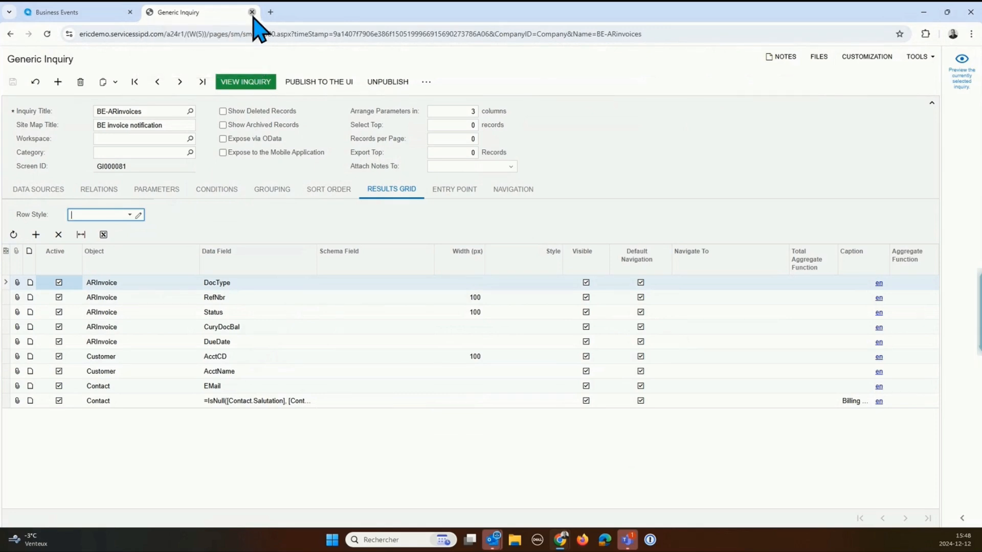
{"action": "left_click", "coordinate": [55, 192]}
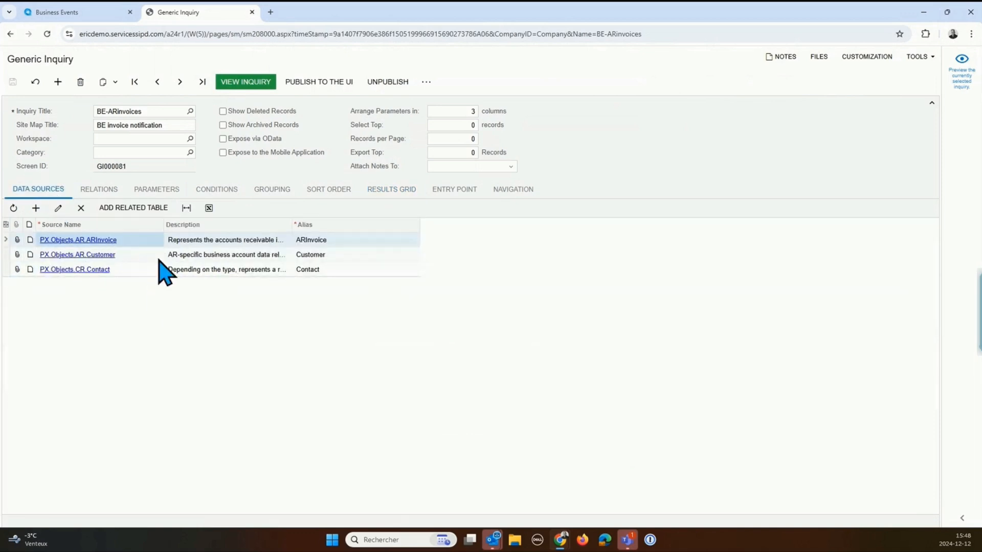
{"action": "left_click", "coordinate": [394, 190]}
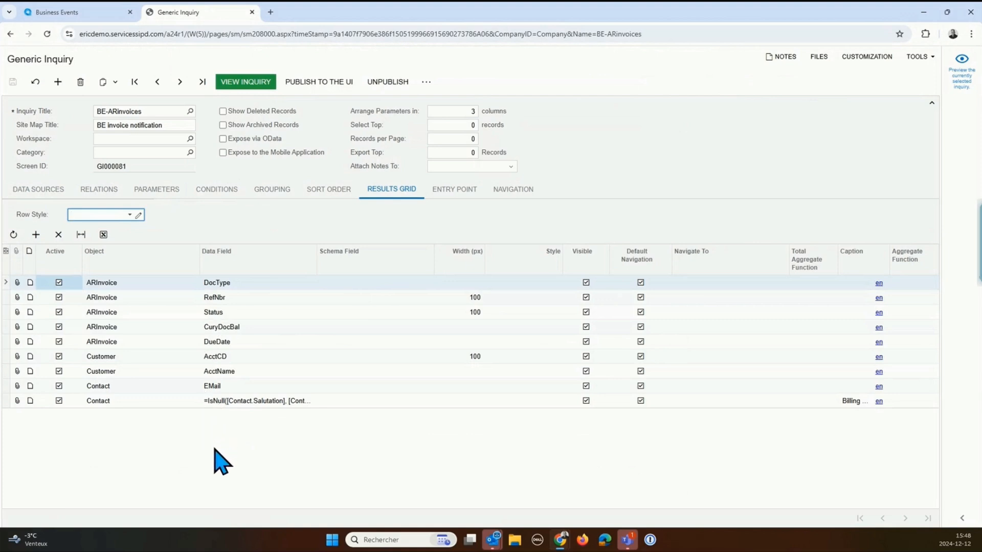
{"action": "left_click", "coordinate": [252, 13]}
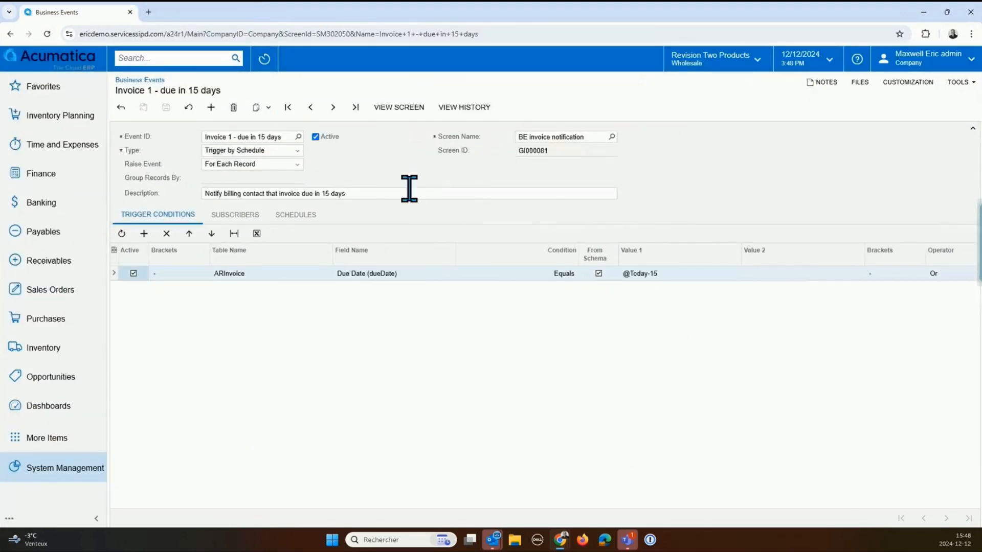
Step: View the BE invoice notification records from the event's source screen and return to the business event
{"action": "left_click", "coordinate": [398, 108]}
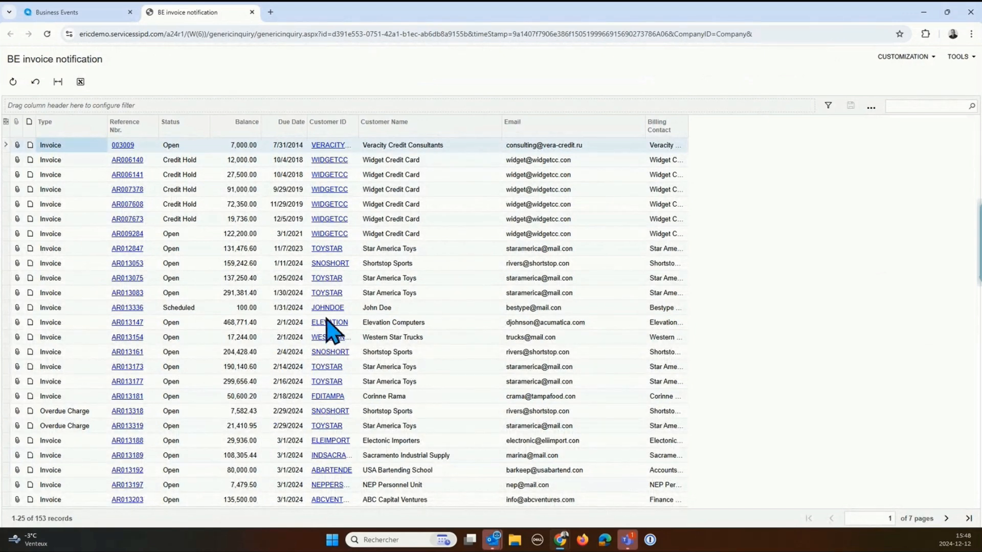
{"action": "left_click", "coordinate": [129, 161]}
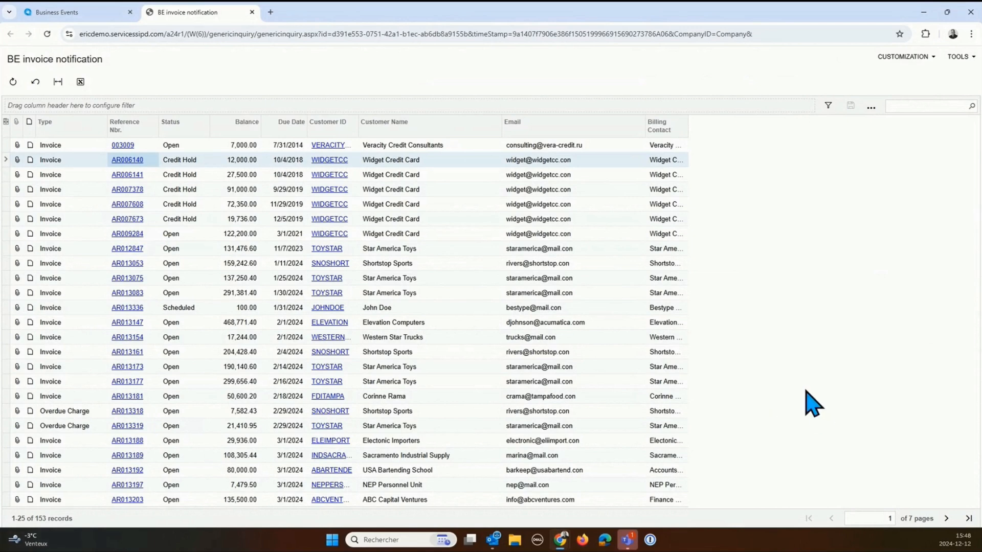
{"action": "left_click", "coordinate": [87, 7]}
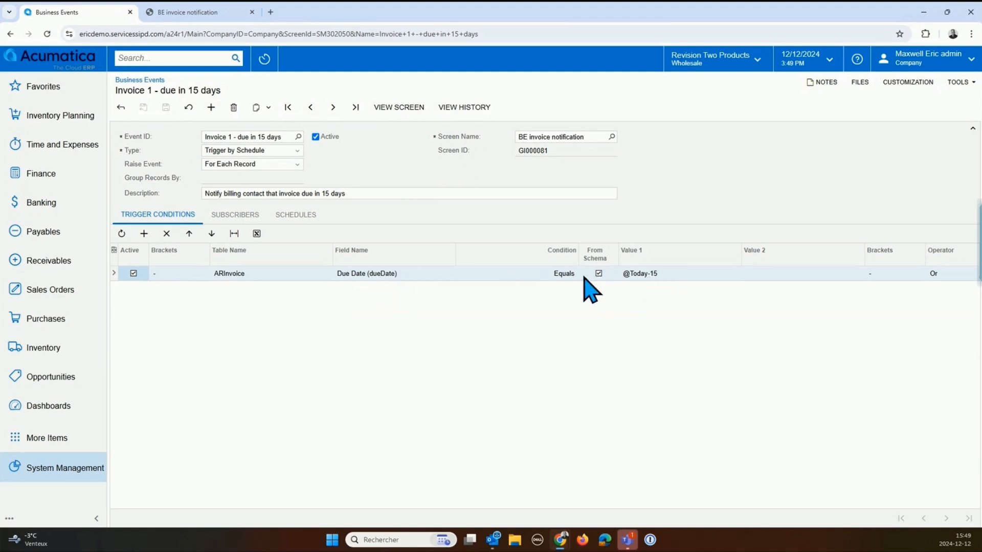
Step: Examine the relative date options available for Value 1 of the Due Date trigger condition
{"action": "left_click", "coordinate": [684, 277]}
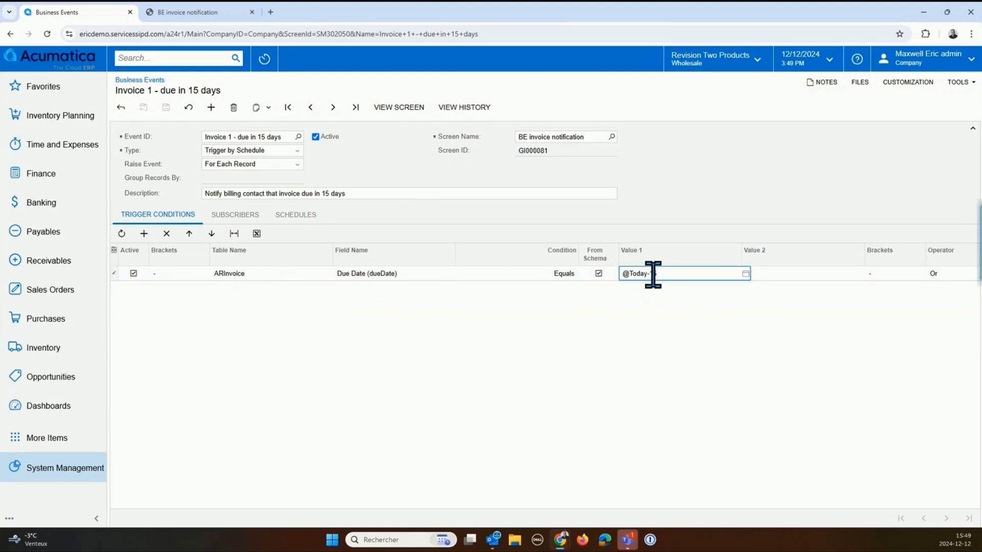
{"action": "left_click", "coordinate": [745, 274]}
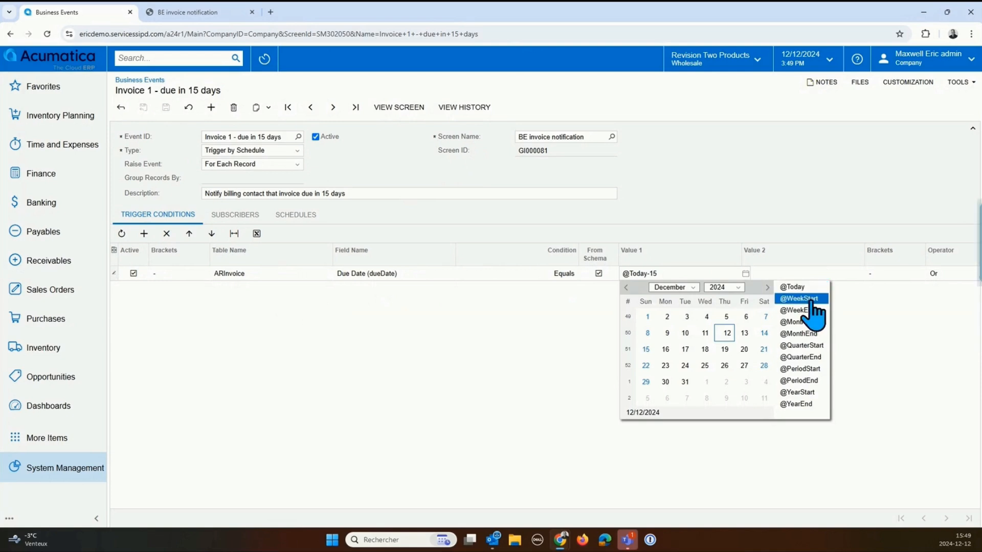
{"action": "left_click", "coordinate": [772, 163]}
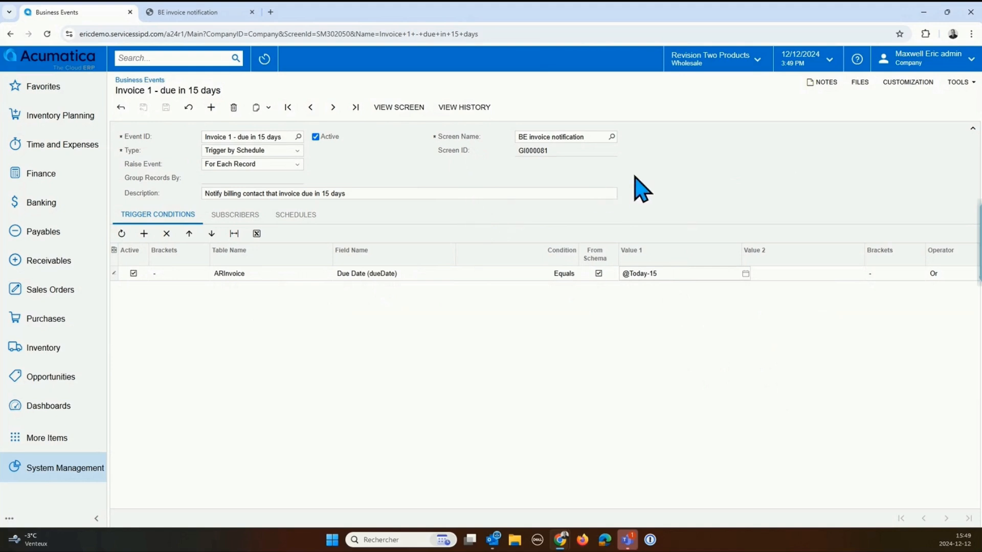
{"action": "left_click", "coordinate": [740, 274]}
Step: Show the event's subscribers and review the subscriber types that can be created
{"action": "left_click", "coordinate": [250, 218]}
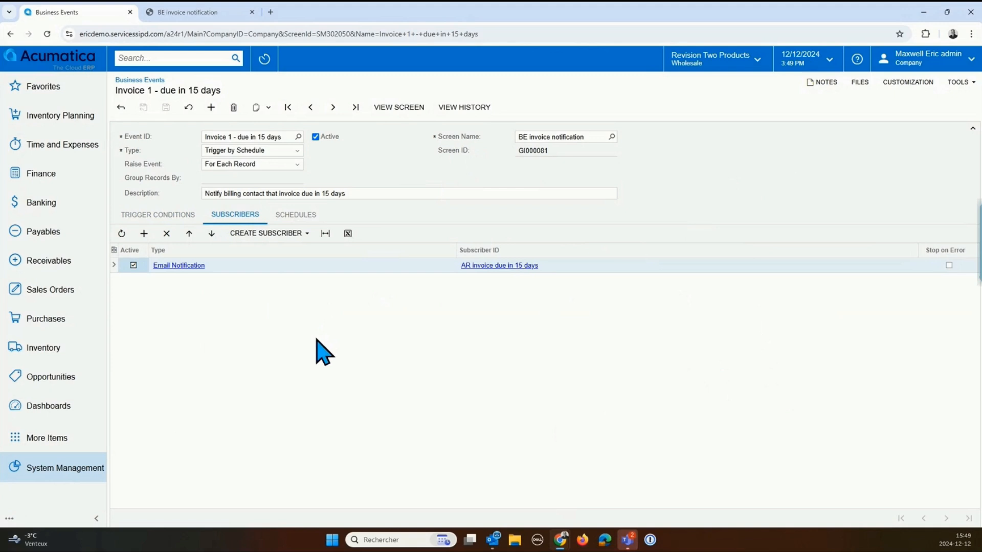
{"action": "left_click", "coordinate": [308, 233]}
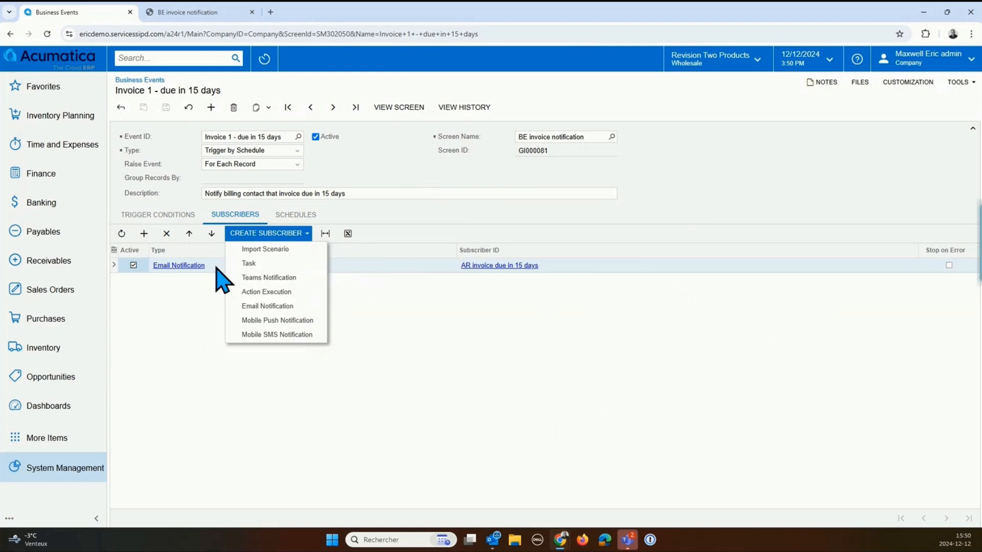
{"action": "left_click", "coordinate": [399, 281]}
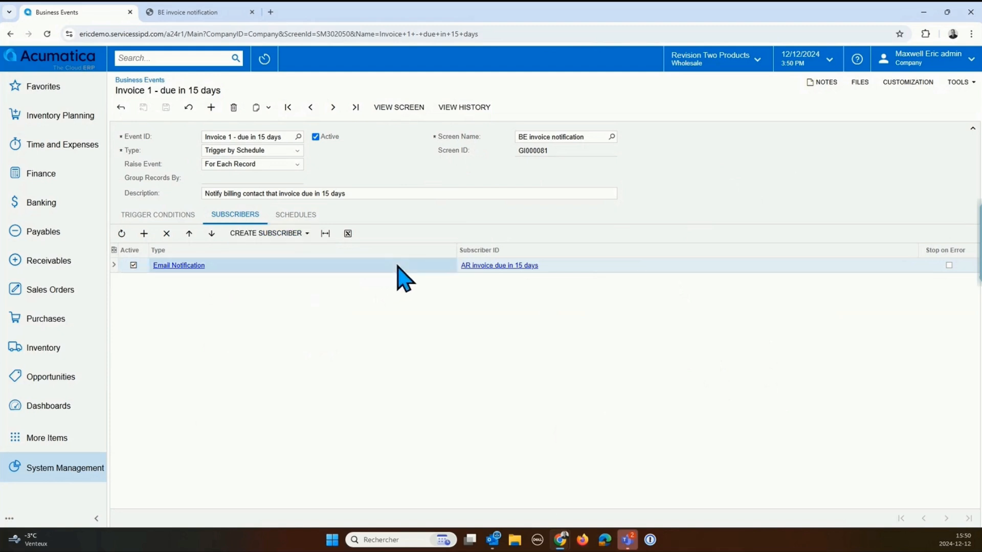
Step: Open the email template "AR invoice due in 15 days" and examine its message and attached reports
{"action": "left_click", "coordinate": [510, 266]}
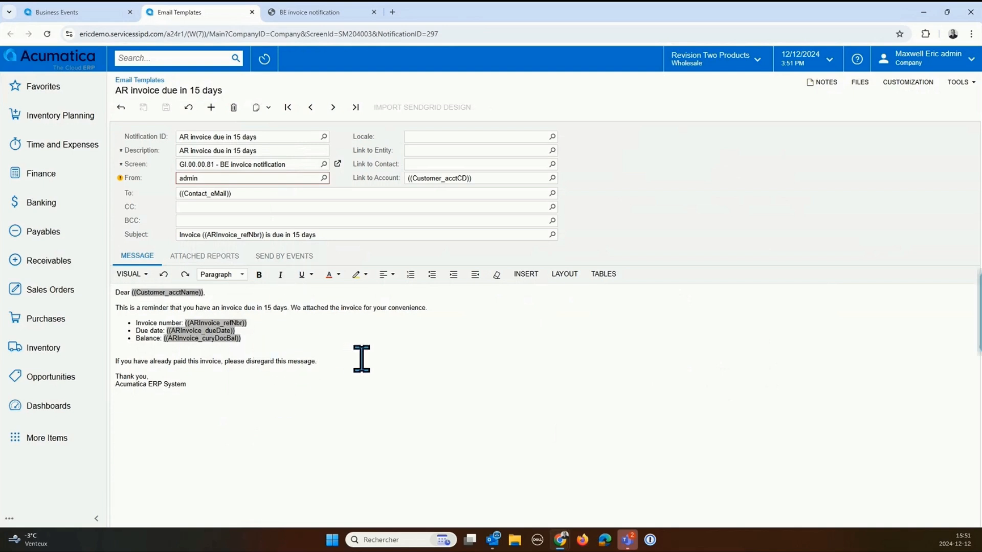
{"action": "left_click", "coordinate": [483, 365]}
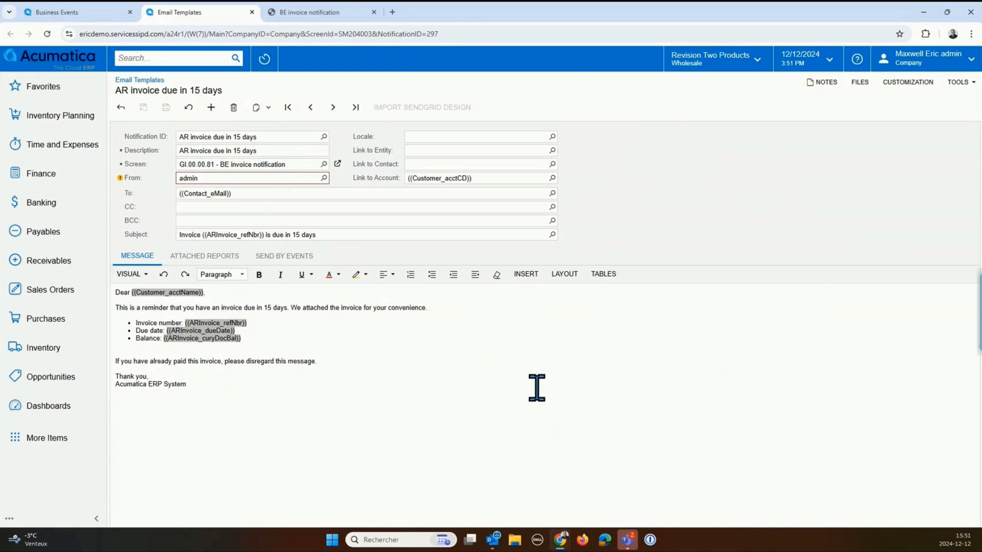
{"action": "left_click", "coordinate": [234, 258]}
{"action": "left_click", "coordinate": [146, 256]}
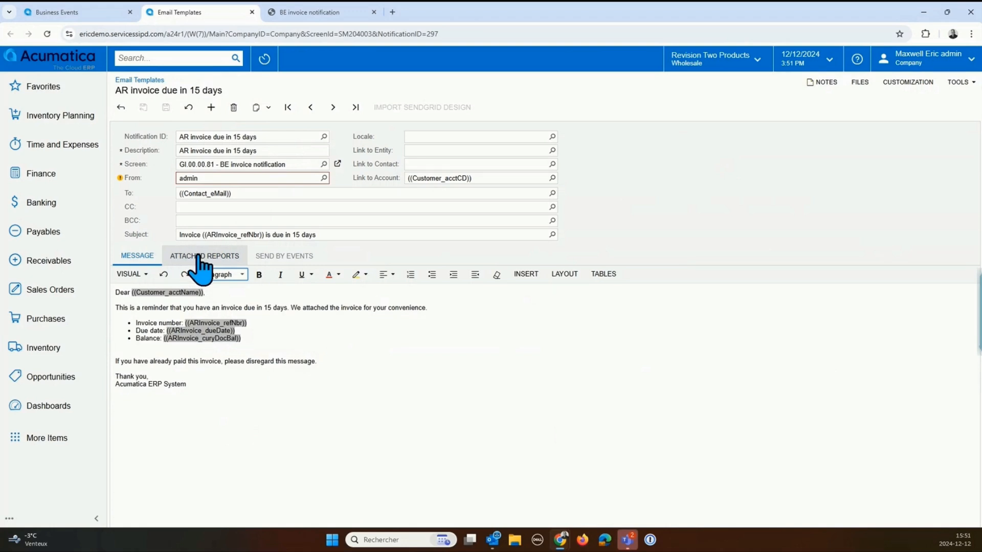
{"action": "left_click", "coordinate": [229, 260]}
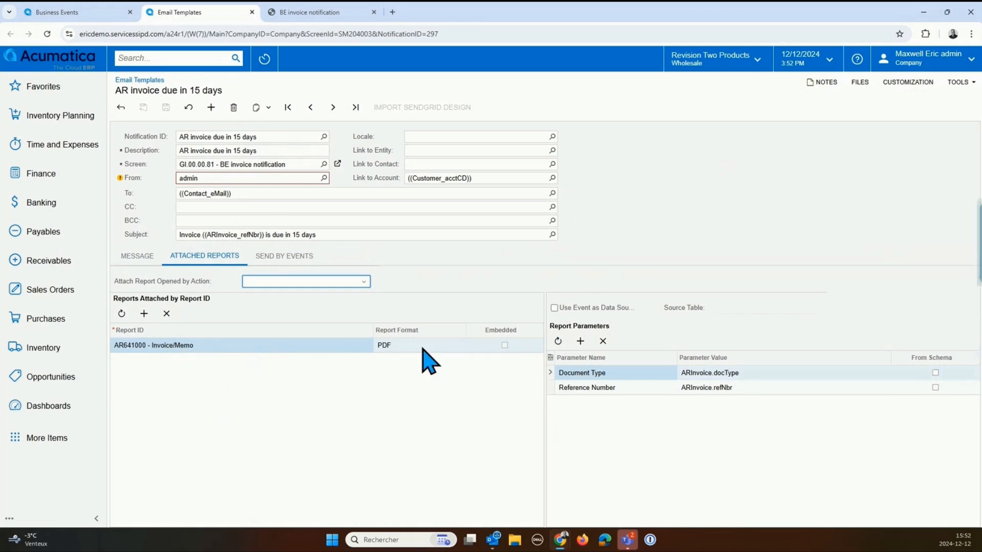
{"action": "left_click", "coordinate": [139, 262]}
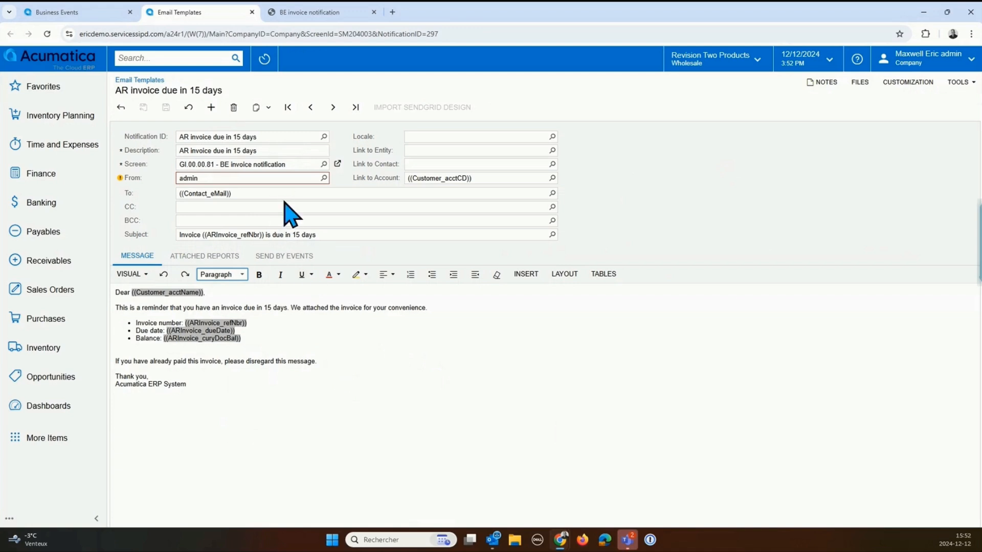
Step: Examine the recipient choices for the template's To field, both the user emails and the screen fields
{"action": "left_click", "coordinate": [398, 197]}
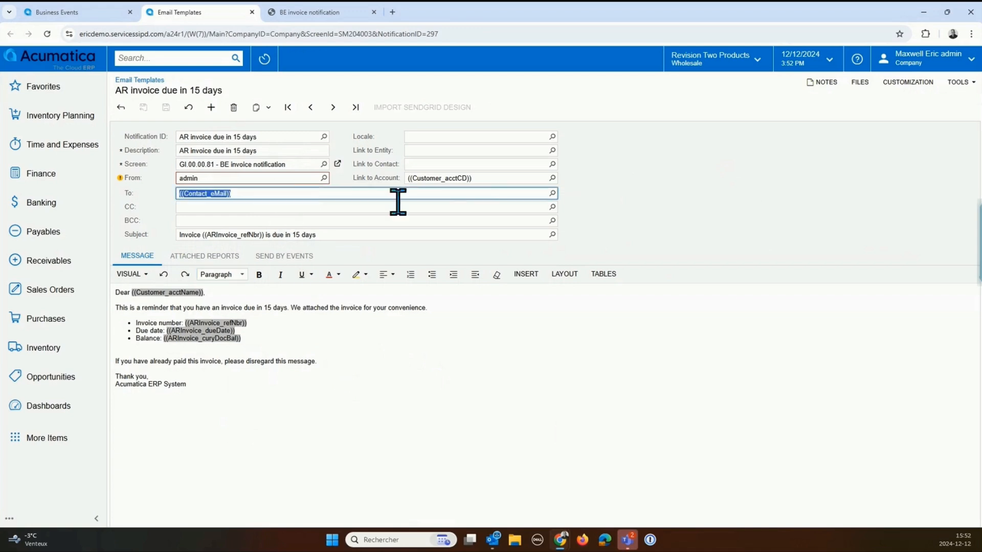
{"action": "left_click", "coordinate": [553, 193]}
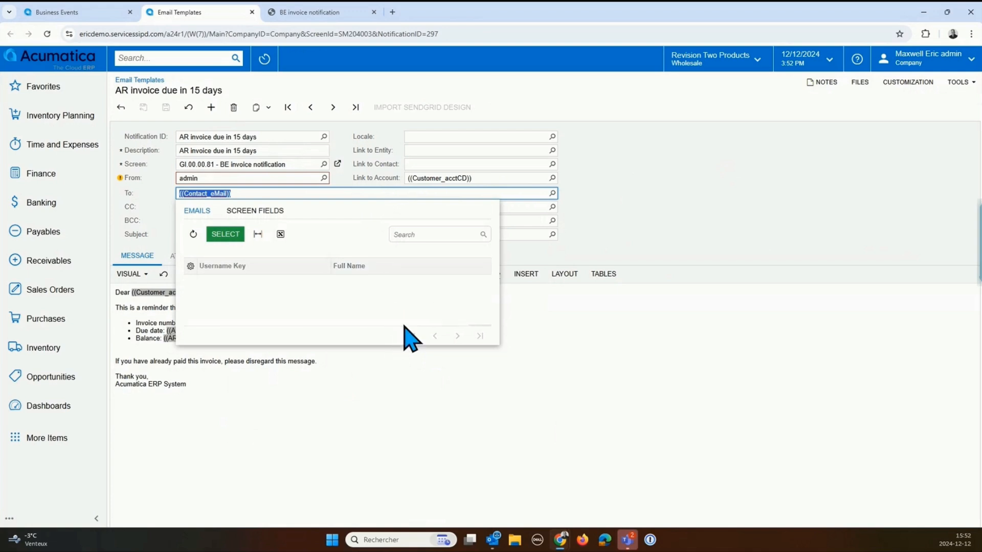
{"action": "left_click", "coordinate": [281, 211]}
{"action": "left_click", "coordinate": [202, 212]}
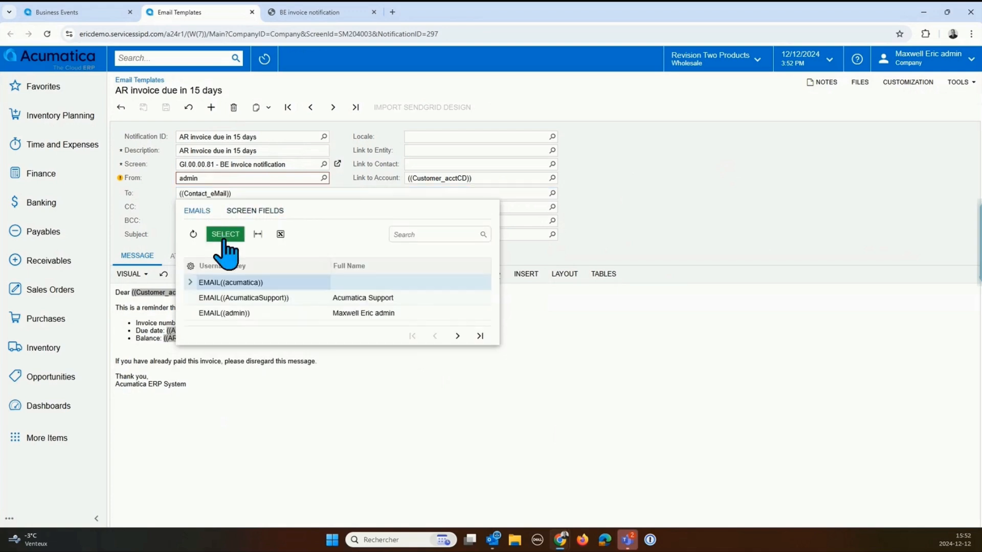
{"action": "left_click", "coordinate": [264, 214]}
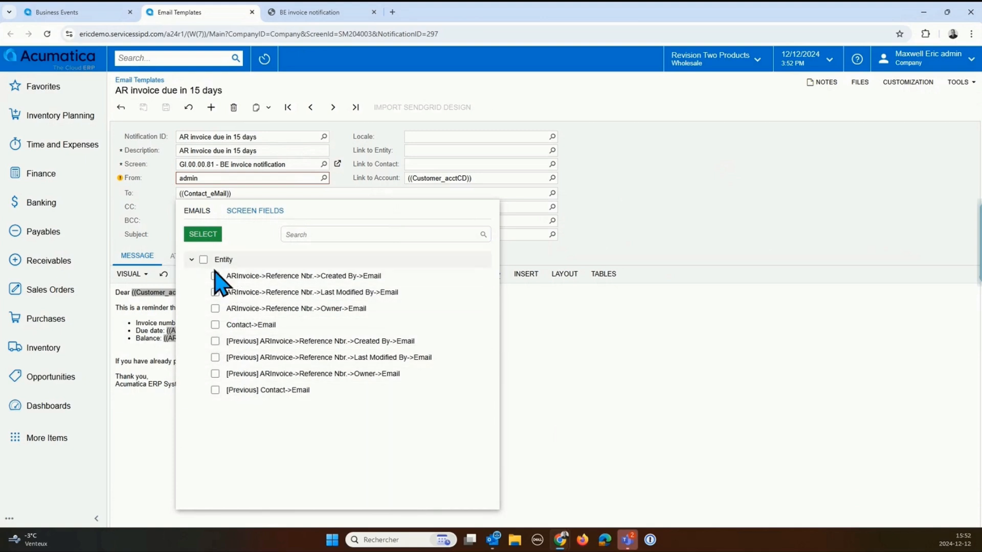
{"action": "left_click", "coordinate": [599, 216]}
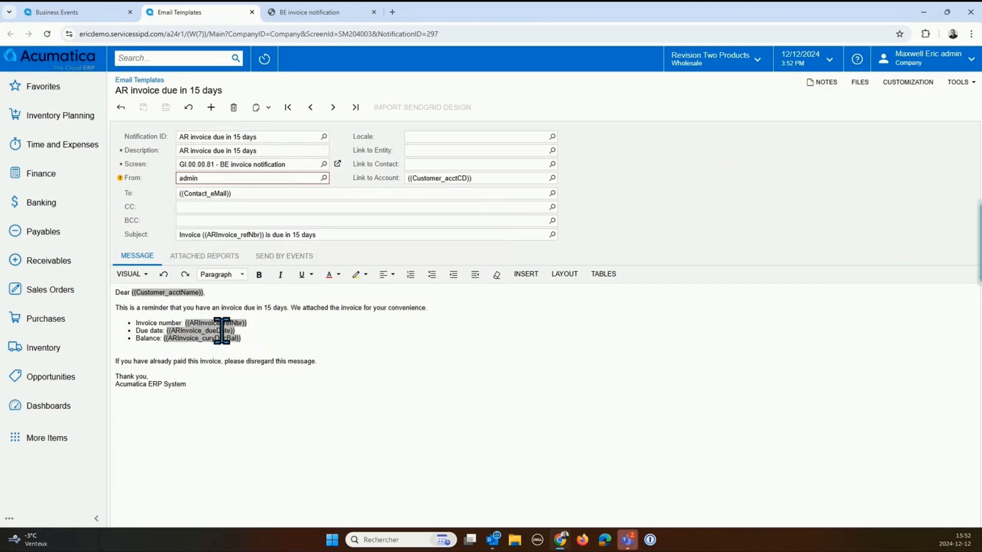
Step: Review the To field and the invoice reference placeholder in the Subject, and close the email template
{"action": "left_click", "coordinate": [243, 192]}
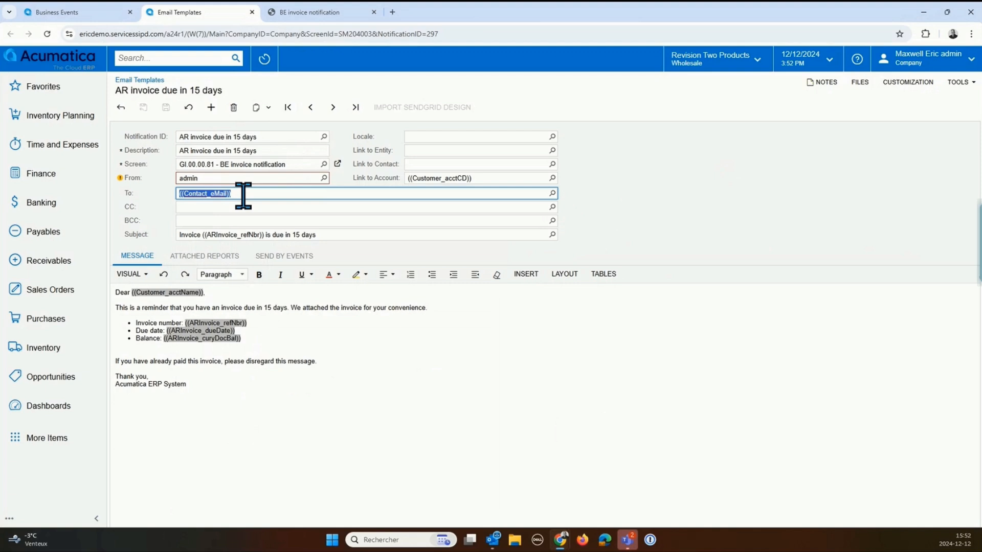
{"action": "left_click", "coordinate": [206, 232]}
{"action": "left_click", "coordinate": [205, 233]}
{"action": "left_click_drag", "start_coordinate": [205, 233], "coordinate": [267, 234]}
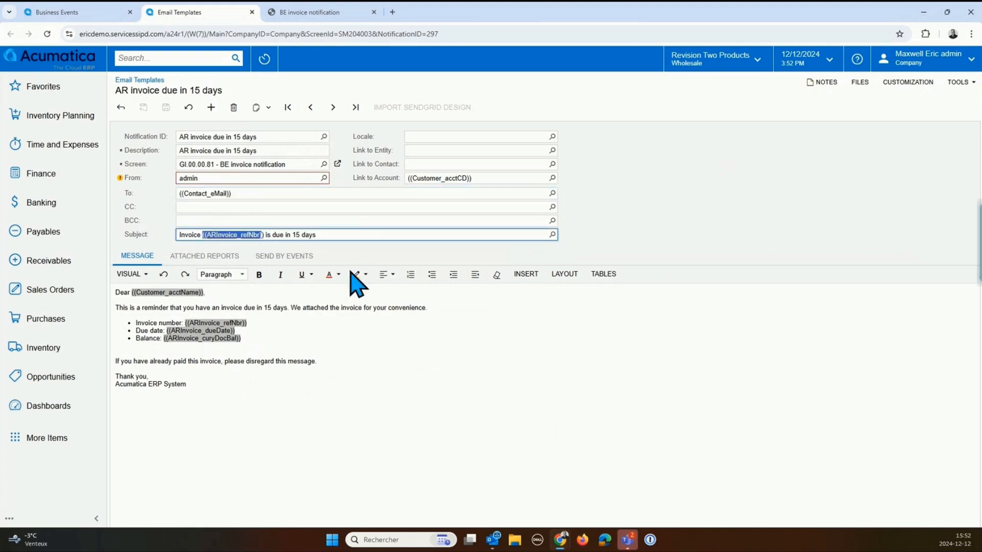
{"action": "left_click", "coordinate": [252, 11]}
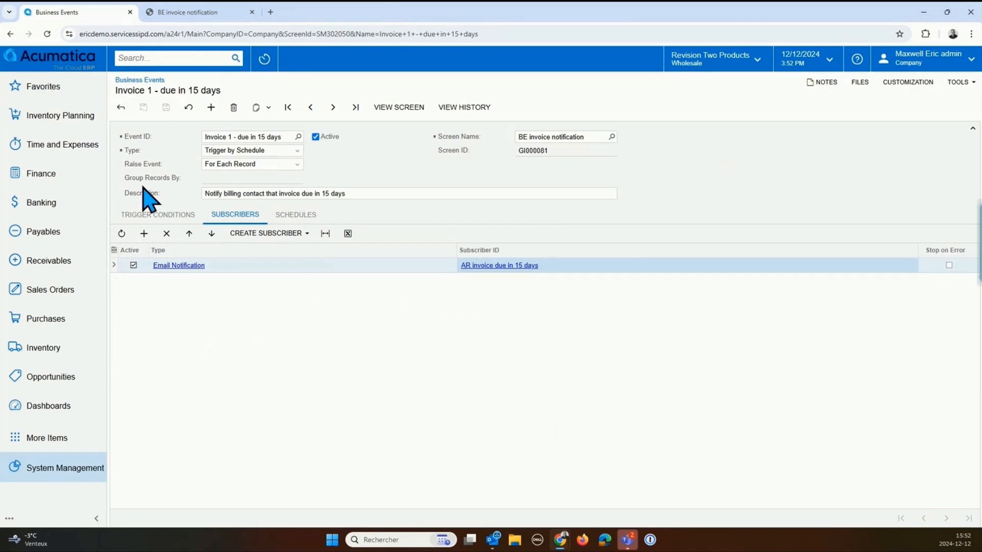
Step: Review the trigger types while keeping Trigger by Schedule, and show the event's schedules
{"action": "left_click", "coordinate": [251, 149]}
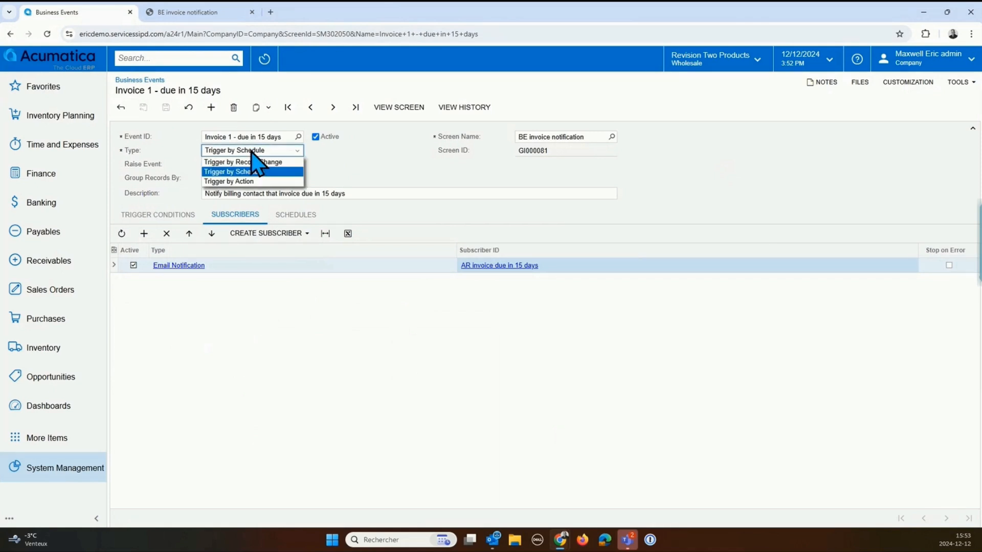
{"action": "left_click", "coordinate": [245, 172]}
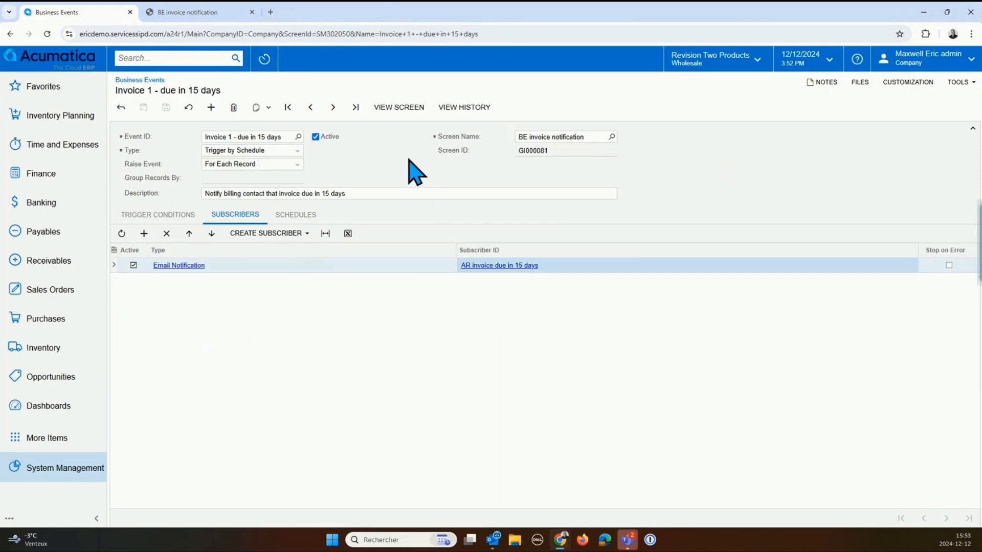
{"action": "left_click", "coordinate": [302, 215]}
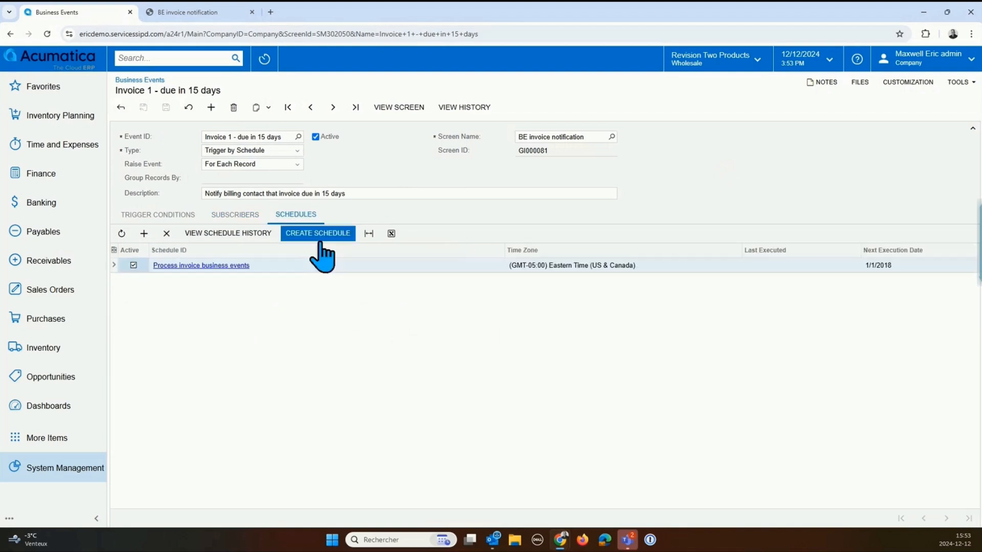
Step: Open the "Process invoice business events" schedule, examine its execution frequency, time and details, and close it
{"action": "left_click", "coordinate": [221, 266]}
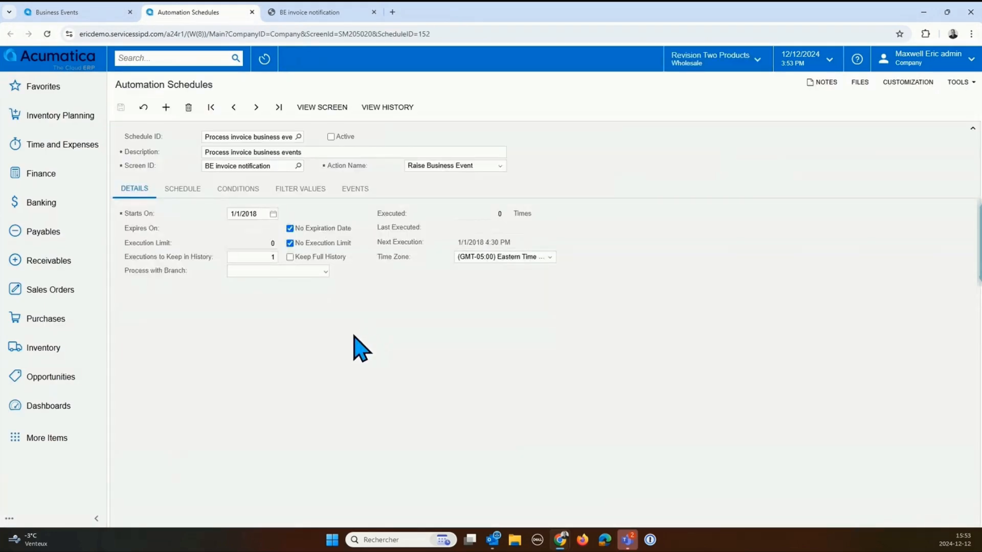
{"action": "left_click", "coordinate": [185, 189]}
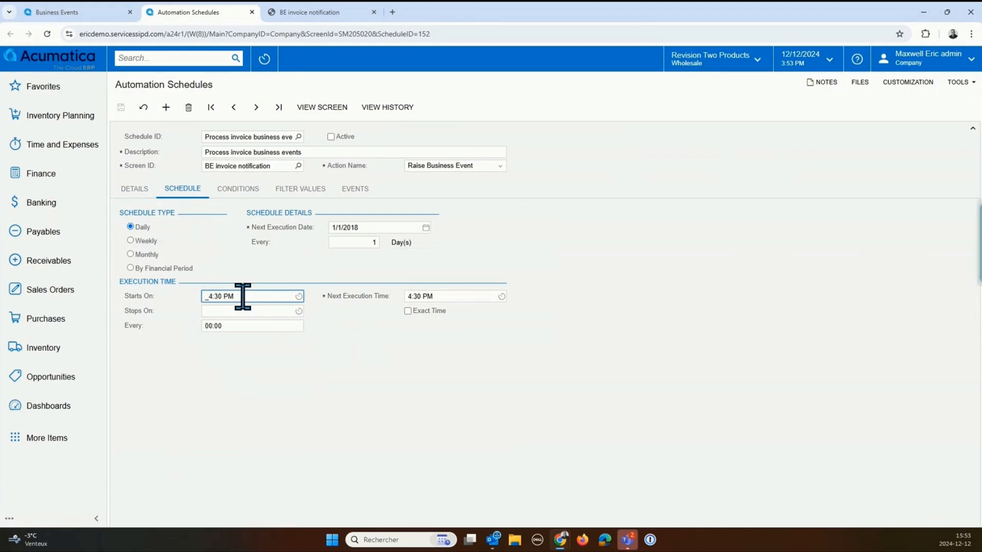
{"action": "left_click", "coordinate": [135, 189]}
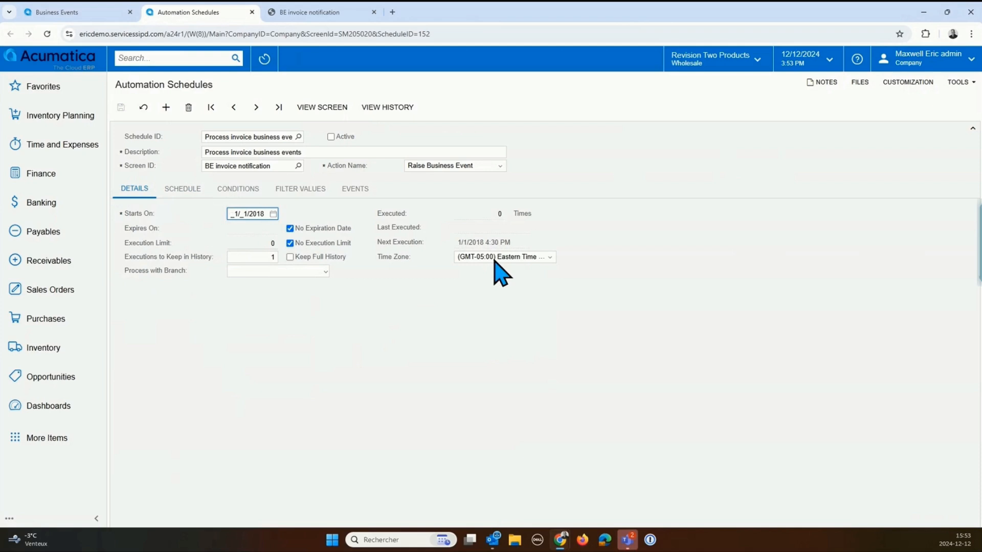
{"action": "left_click", "coordinate": [252, 13]}
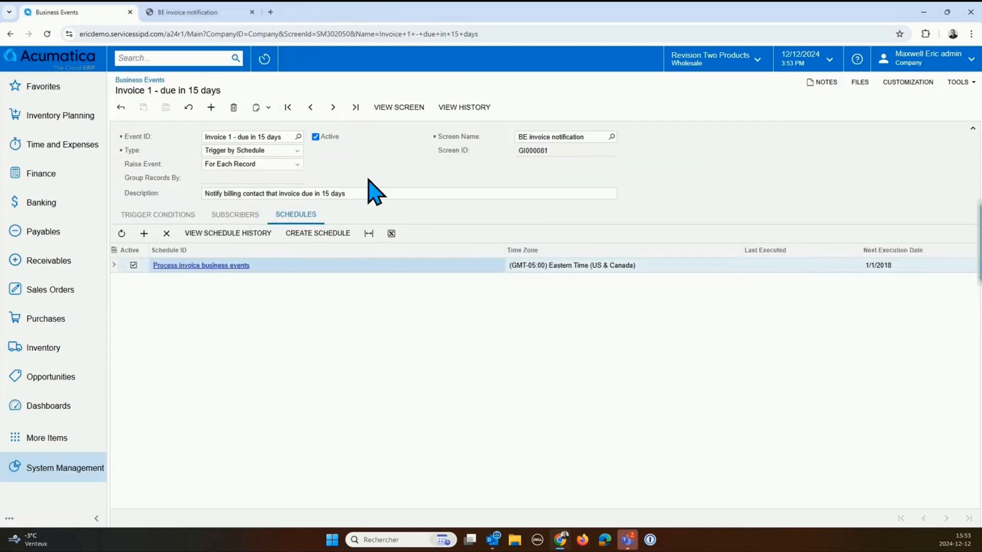
Step: Review the available event types without changing the selection, and show the event's trigger conditions
{"action": "left_click", "coordinate": [297, 153]}
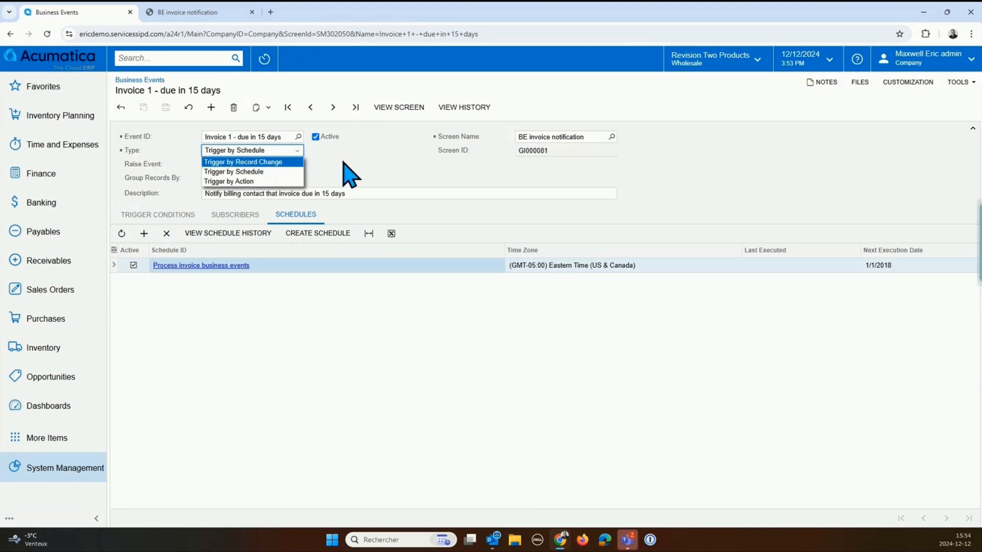
{"action": "left_click", "coordinate": [390, 177]}
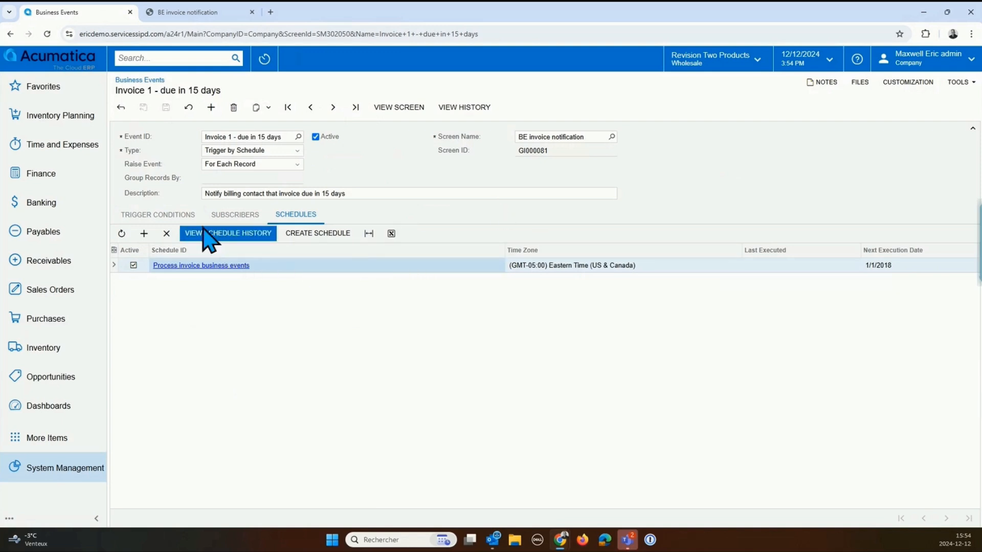
{"action": "left_click", "coordinate": [151, 217]}
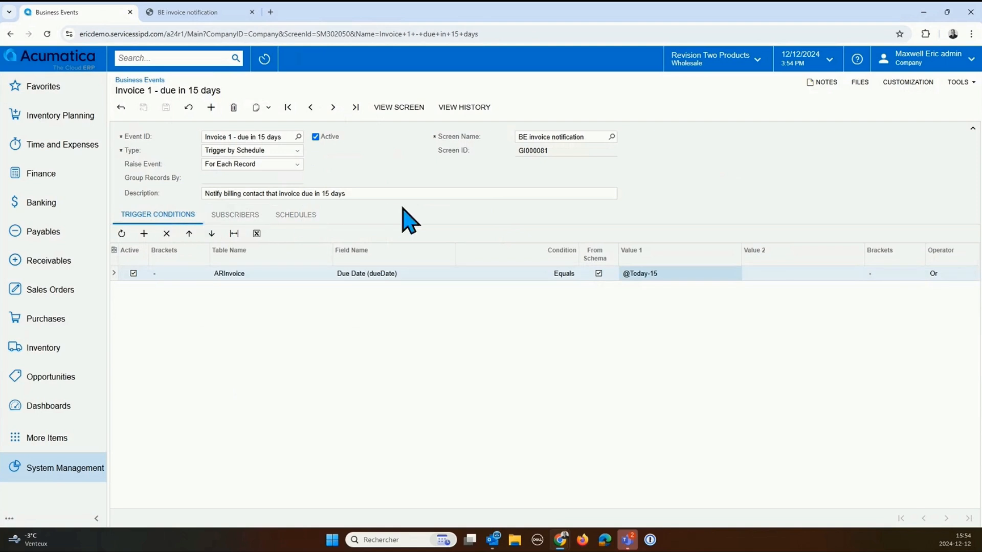
Step: Return to the business events list and open the USA Bartending School invoice from the receivables Invoices and Memos
{"action": "left_click", "coordinate": [121, 108]}
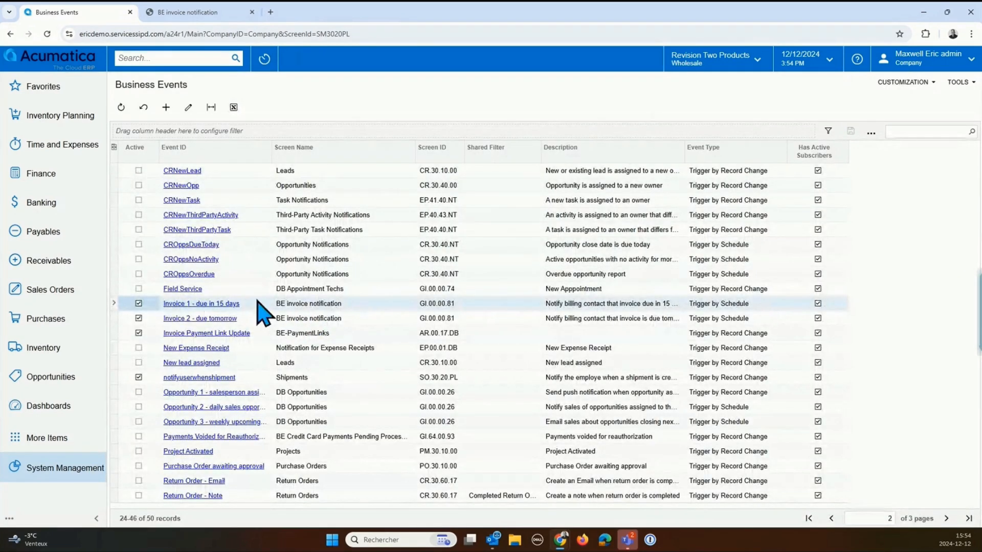
{"action": "double_click", "coordinate": [34, 262]}
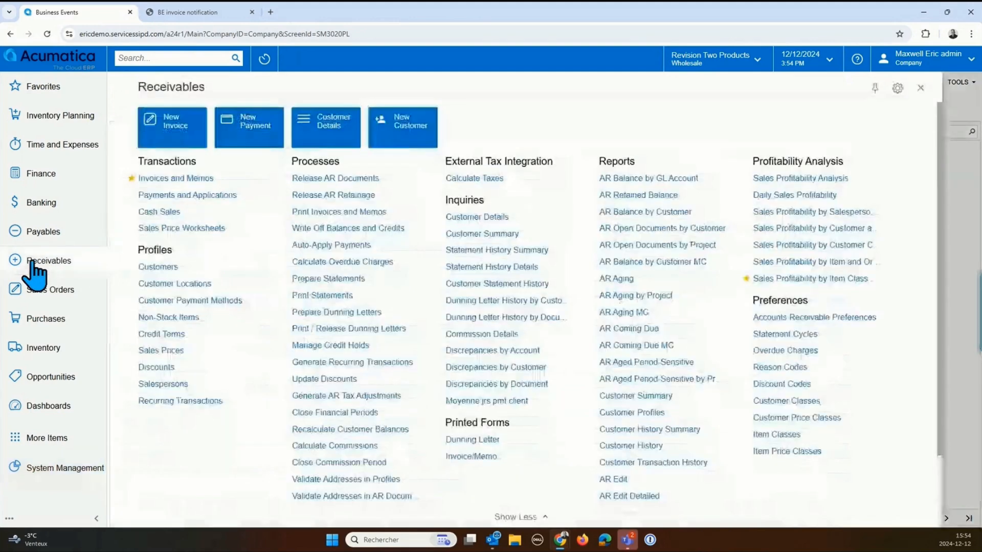
{"action": "left_click", "coordinate": [56, 263]}
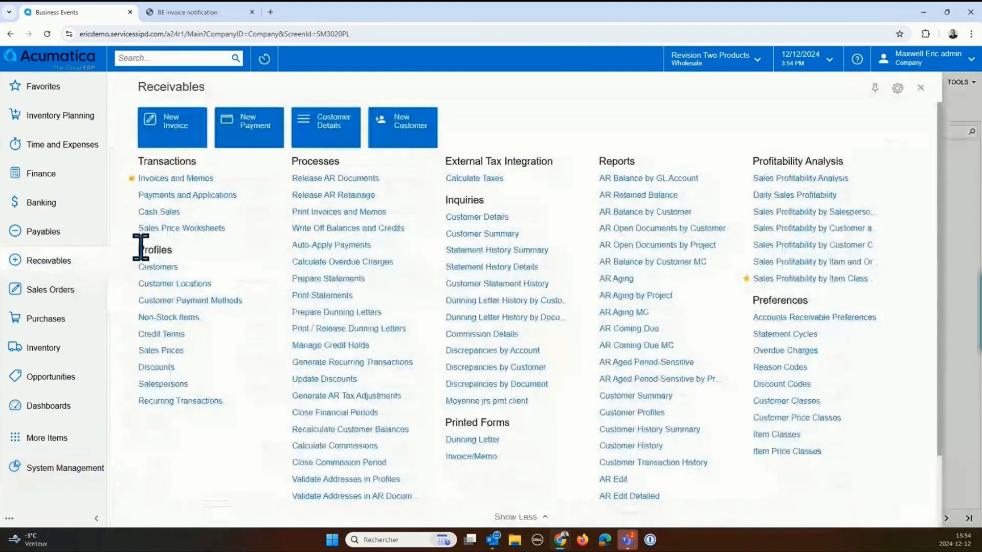
{"action": "left_click", "coordinate": [192, 180]}
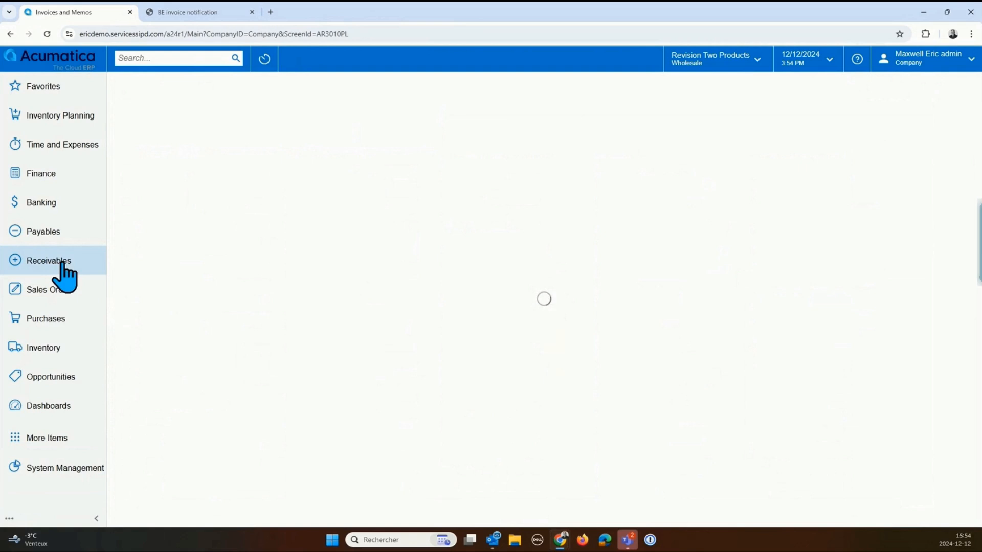
{"action": "left_click", "coordinate": [235, 192]}
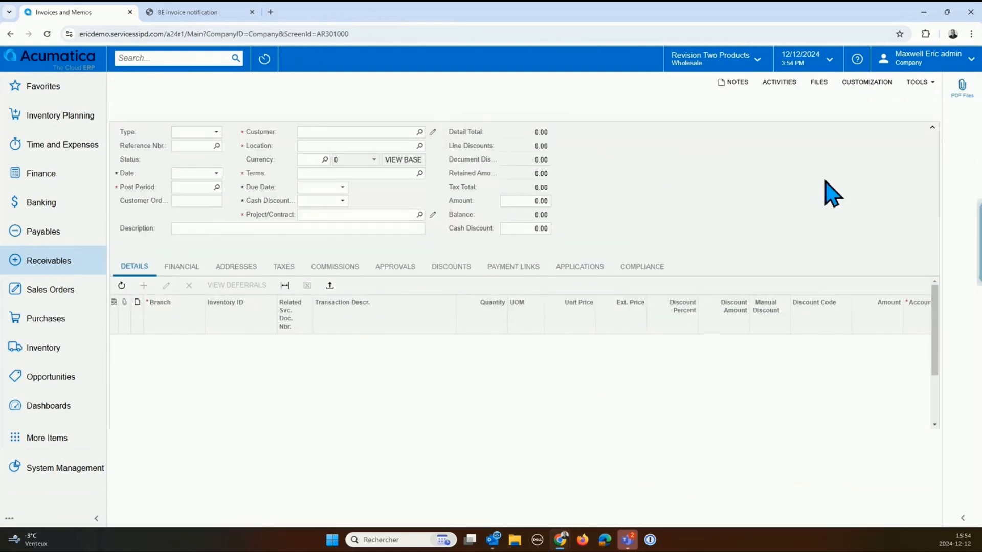
Step: Examine the invoice screen's business event configuration and history, close the dialog, and review the screen's other tool options
{"action": "left_click", "coordinate": [923, 82]}
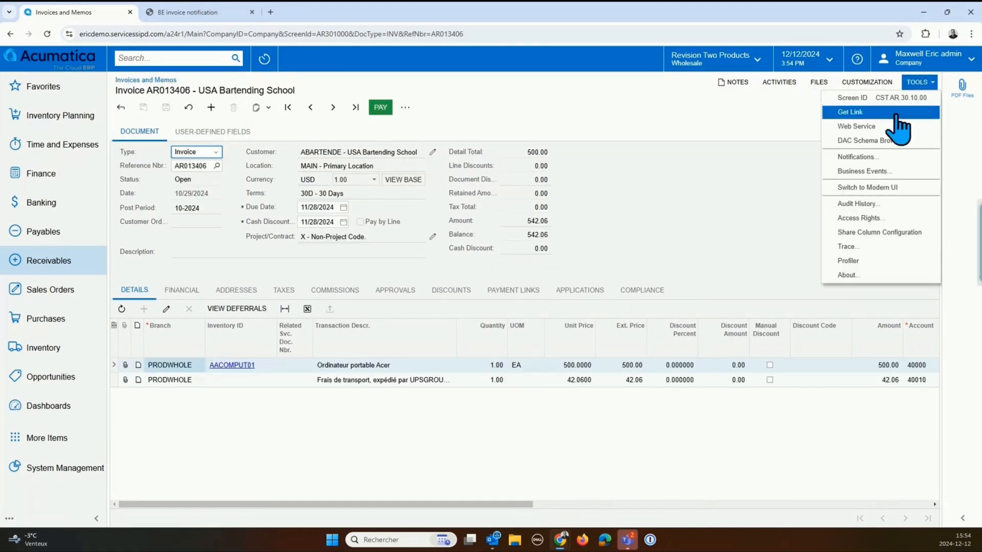
{"action": "left_click", "coordinate": [878, 173]}
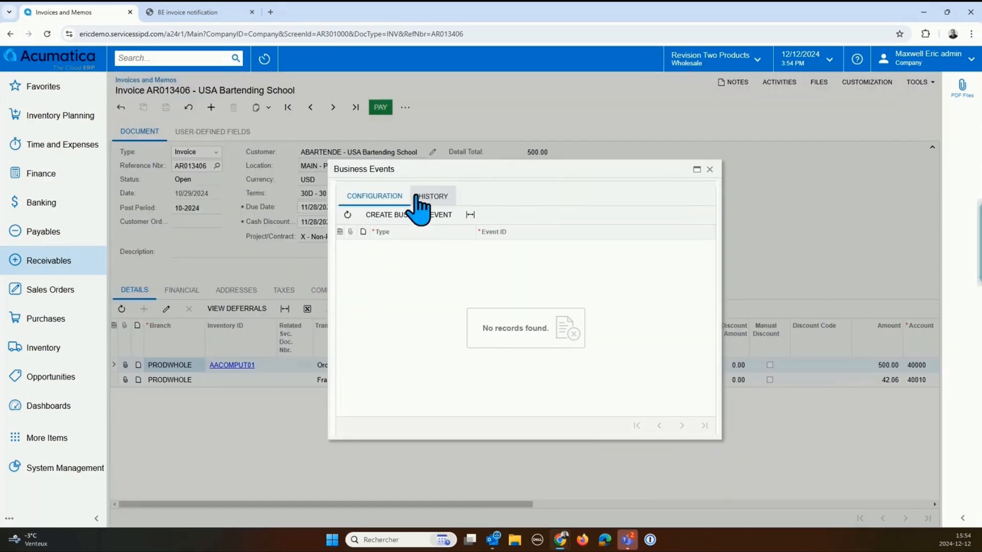
{"action": "left_click", "coordinate": [431, 197]}
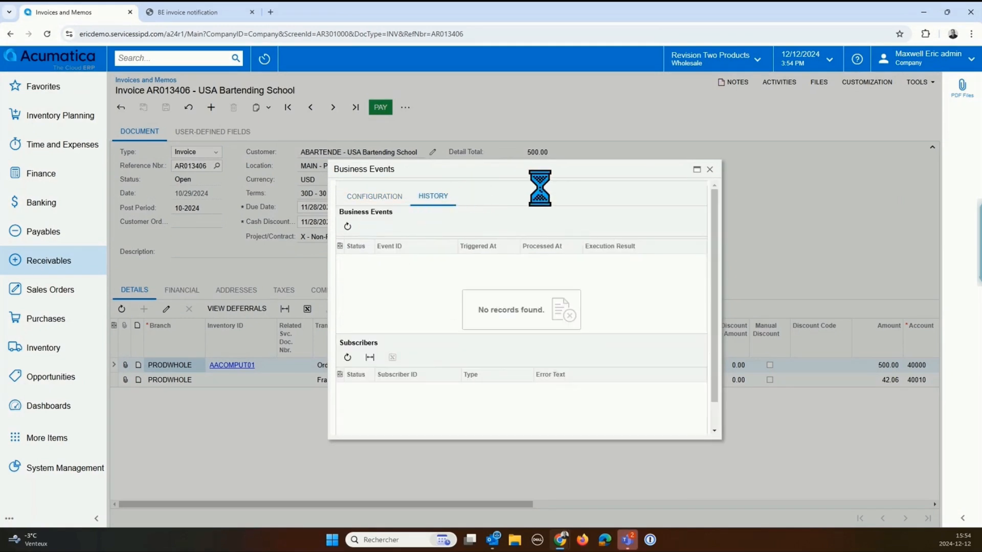
{"action": "left_click", "coordinate": [710, 170]}
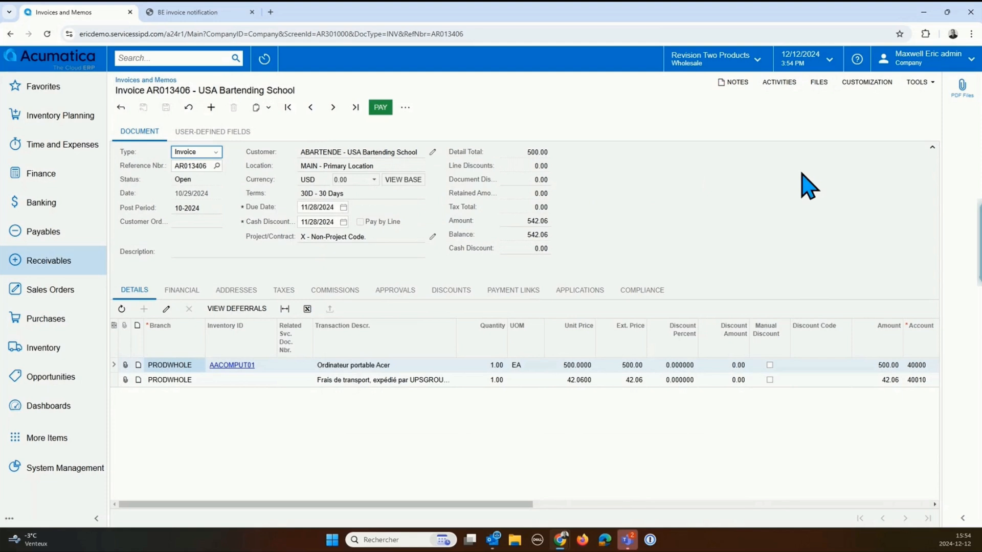
{"action": "left_click", "coordinate": [919, 82]}
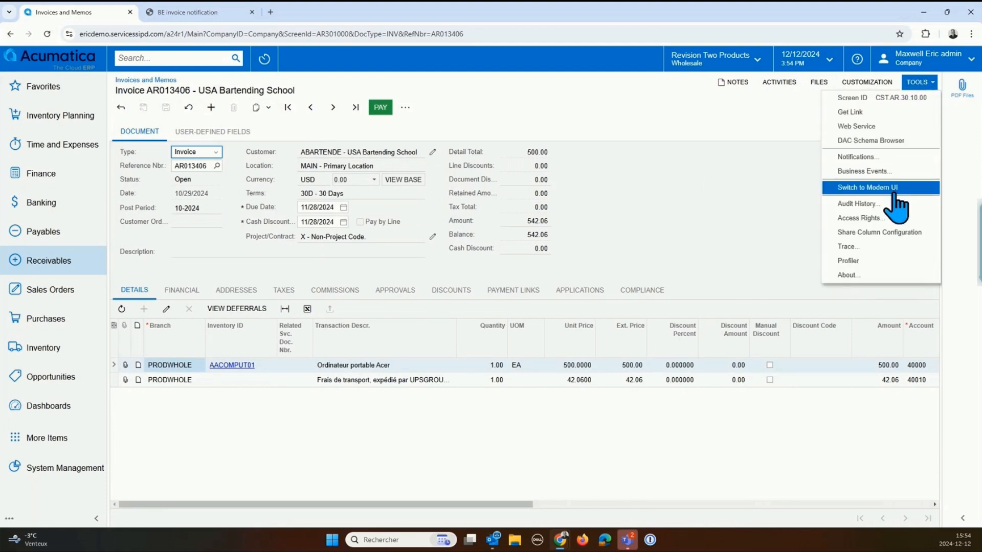
{"action": "left_click", "coordinate": [741, 202]}
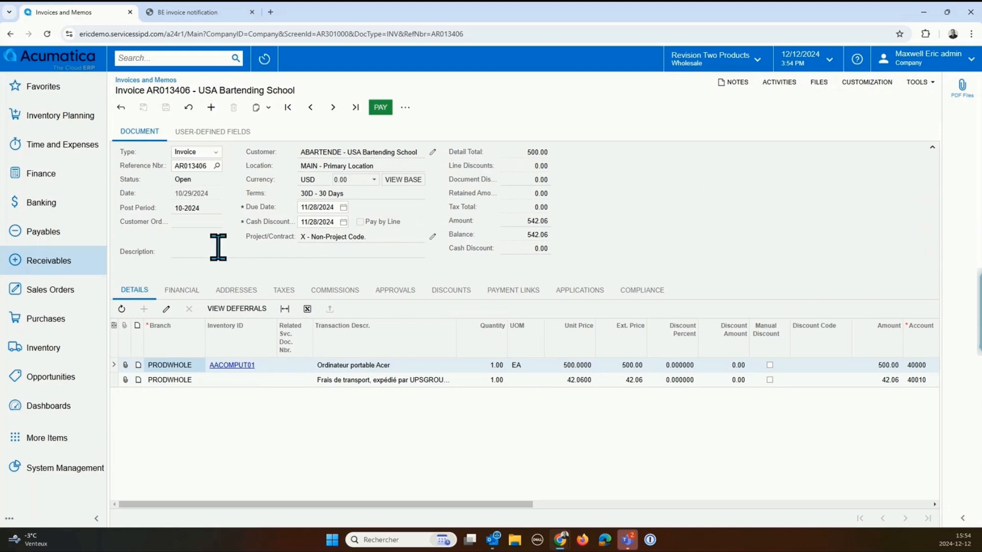
Step: View the Sales Operations CRM dashboard and bring the list of dashboards back up
{"action": "left_click", "coordinate": [95, 407]}
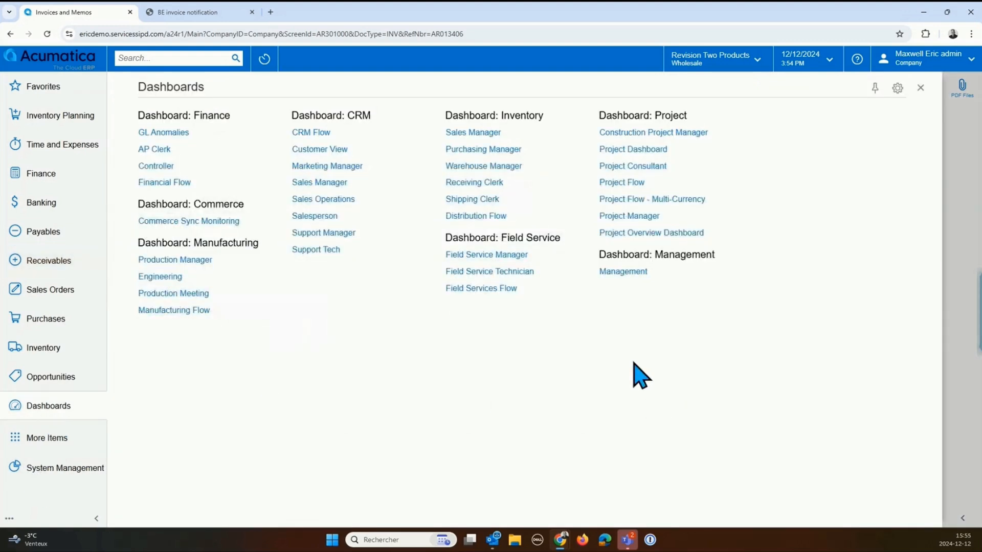
{"action": "left_click", "coordinate": [323, 199]}
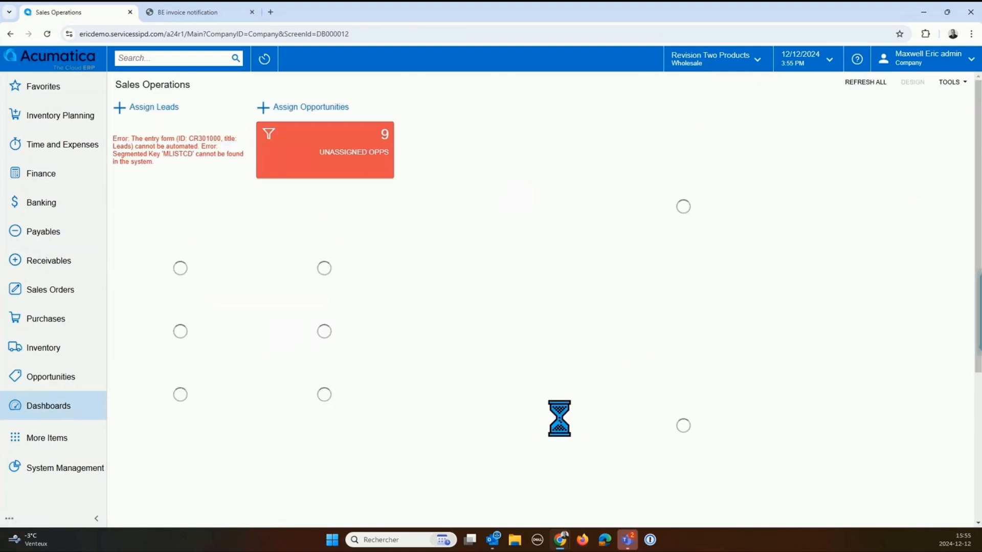
{"action": "left_click", "coordinate": [59, 406]}
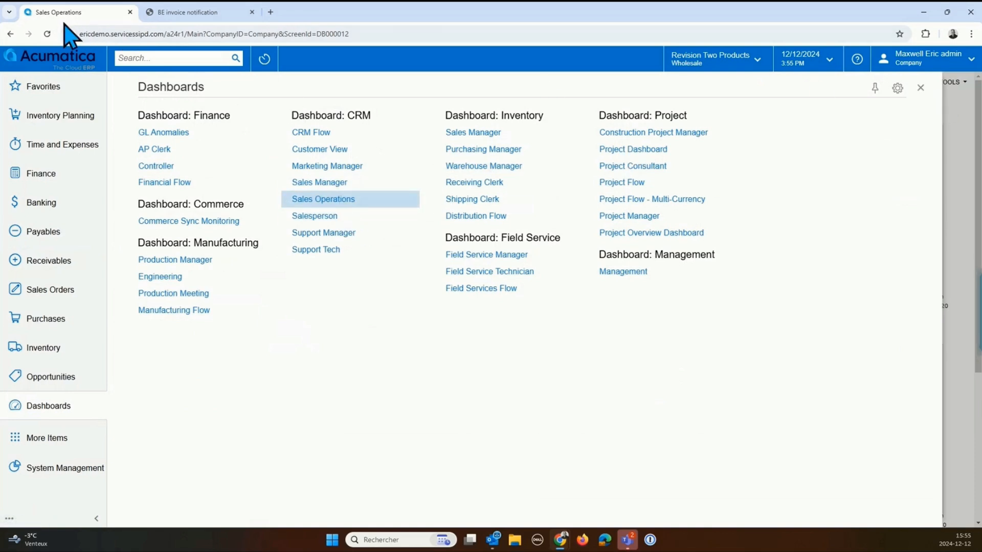
Step: Go to the Customer View home dashboard, close the BE invoice notification page, and look through the dashboard's widgets
{"action": "left_click", "coordinate": [53, 59]}
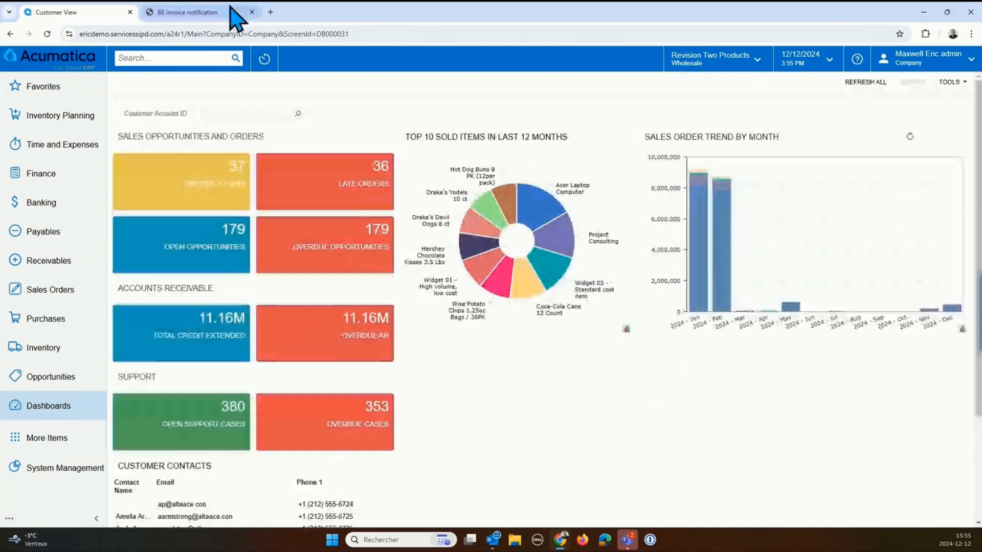
{"action": "left_click", "coordinate": [252, 12]}
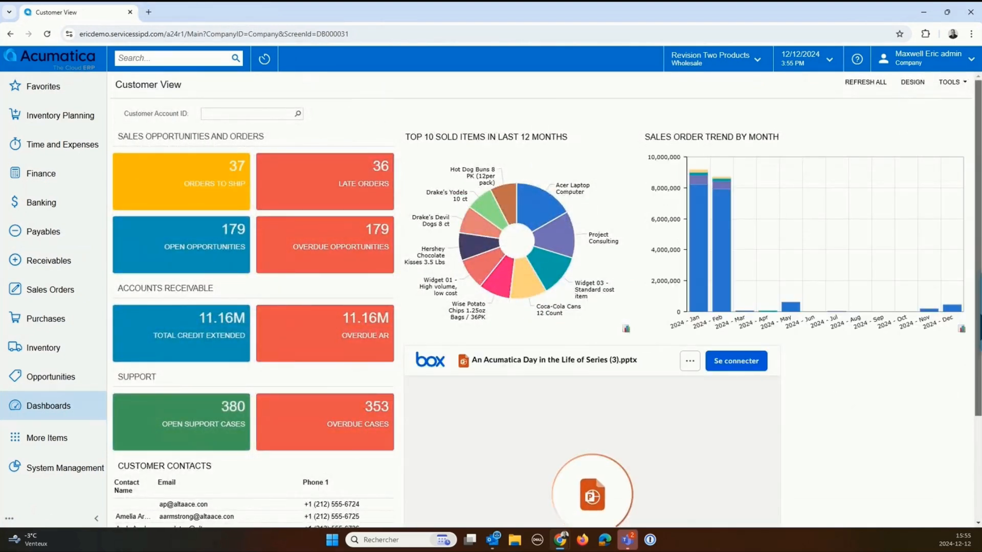
{"action": "scroll", "coordinate": [542, 301], "scroll_direction": "down", "scroll_amount": 1}
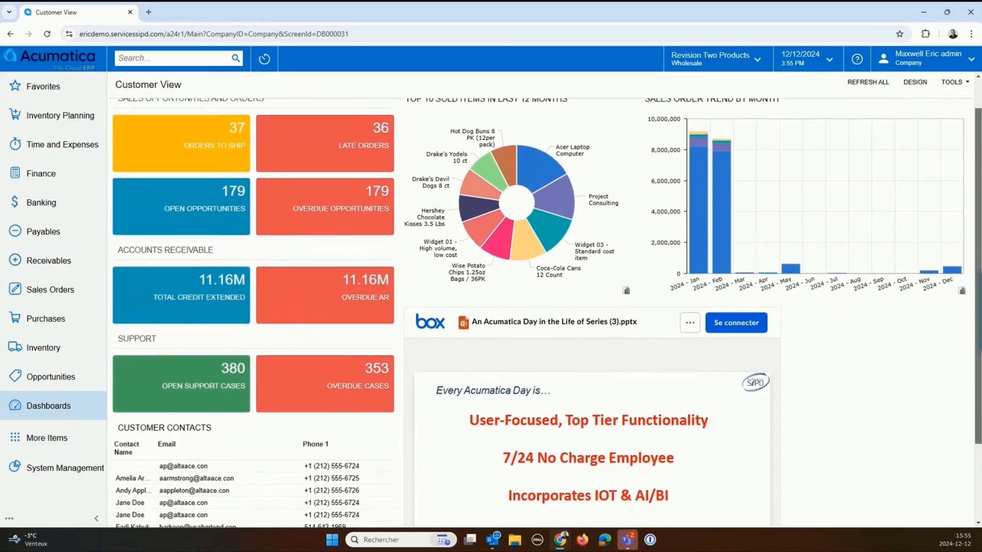
{"action": "scroll", "coordinate": [542, 302], "scroll_direction": "down", "scroll_amount": 1}
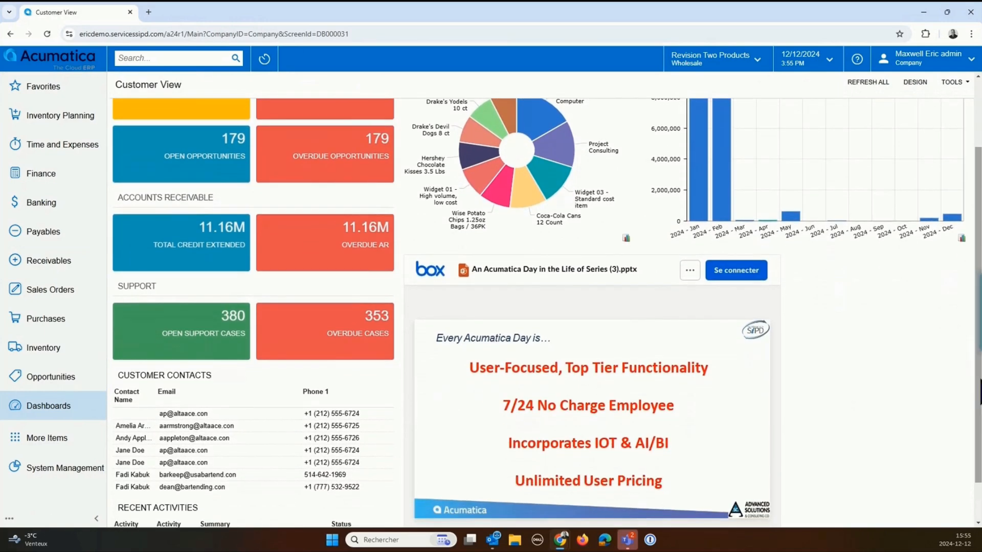